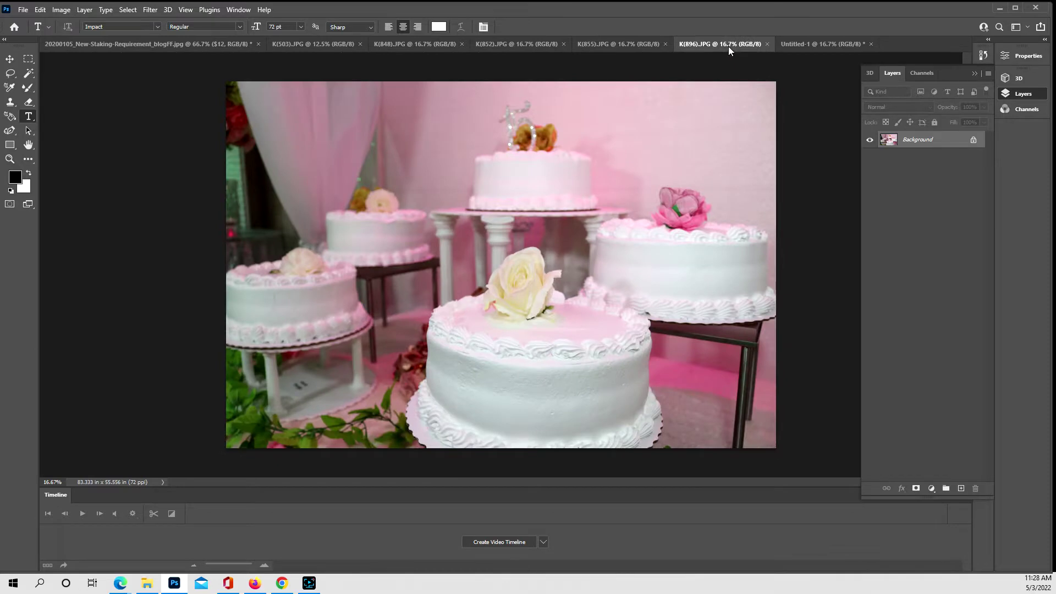
# Copy the cake table photo from K(896).JPG into the Untitled-1 document and close the source photo
pyautogui.moveTo(728, 46); pyautogui.dragTo(731, 149)
pyautogui.moveTo(753, 269); pyautogui.dragTo(542, 275)
pyautogui.moveTo(747, 108); pyautogui.dragTo(237, 138)
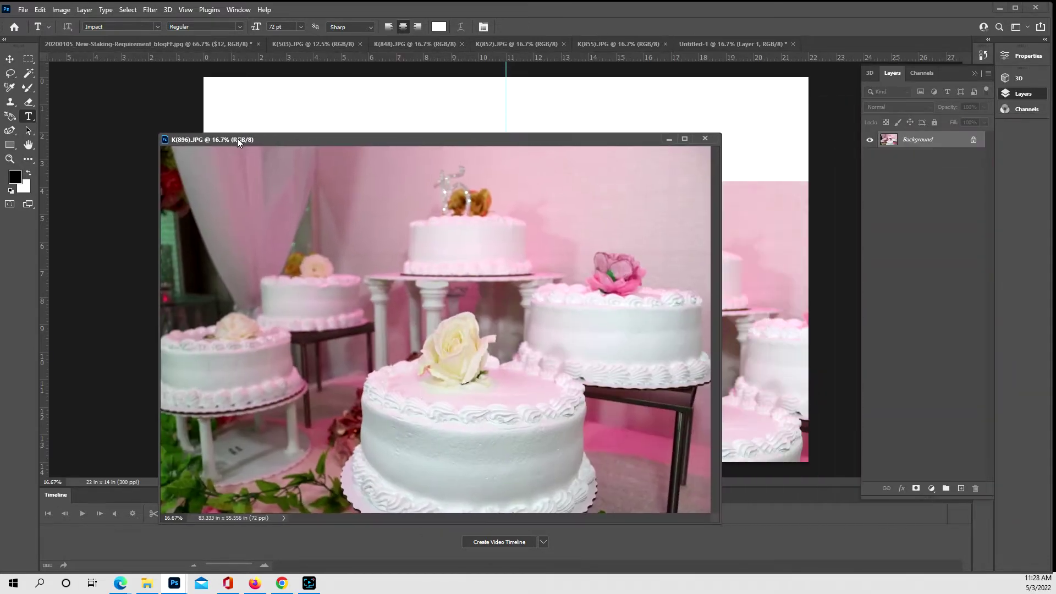
pyautogui.click(705, 138)
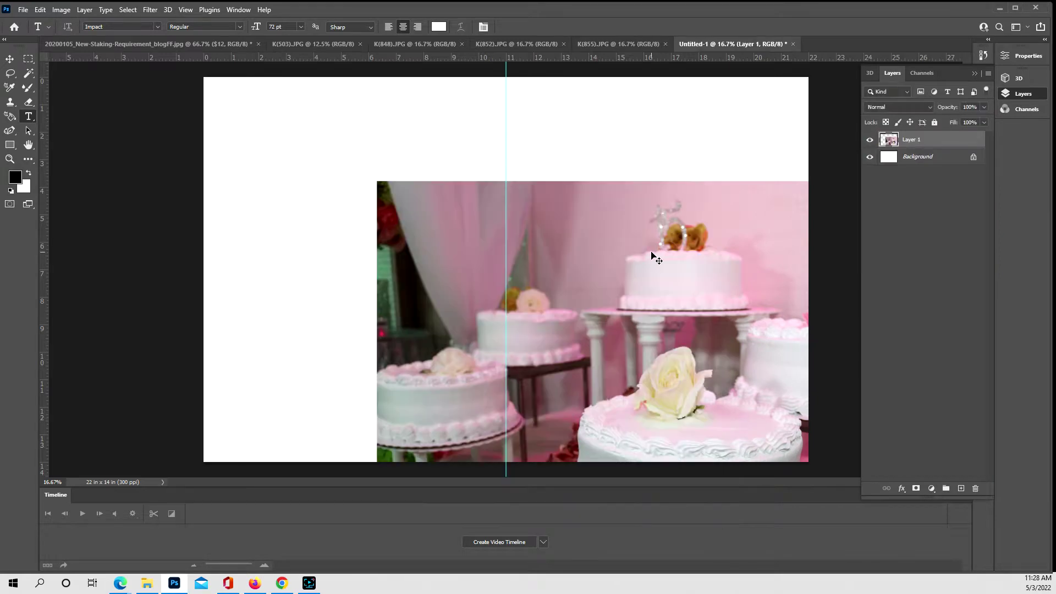
# Reposition the cake table photo and scale it to about 110% so it fills the whole Untitled-1 canvas
pyautogui.moveTo(650, 252); pyautogui.dragTo(484, 158)
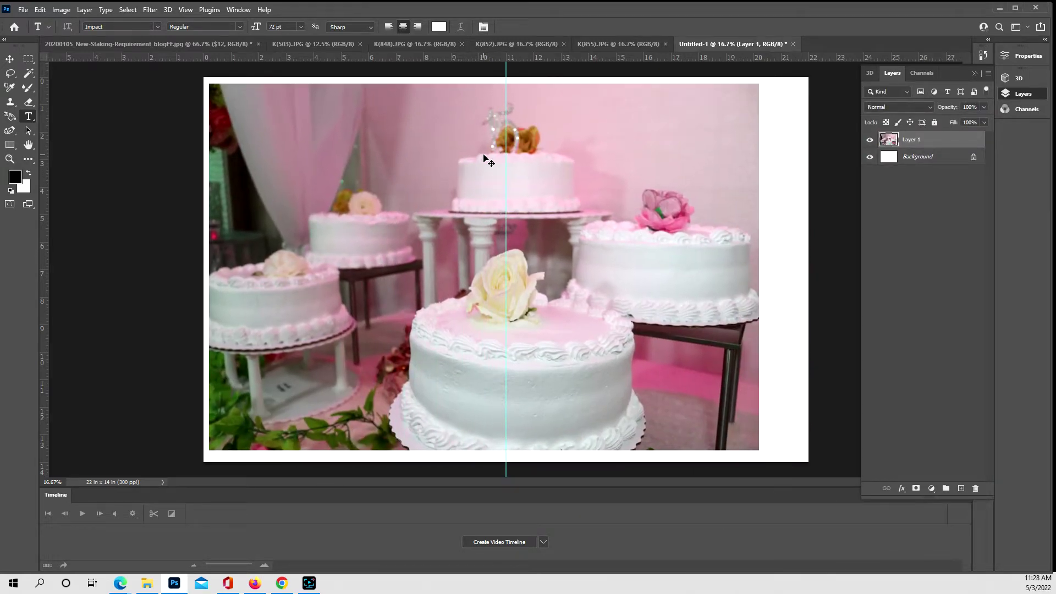
pyautogui.hotkey('ctrl', 't')
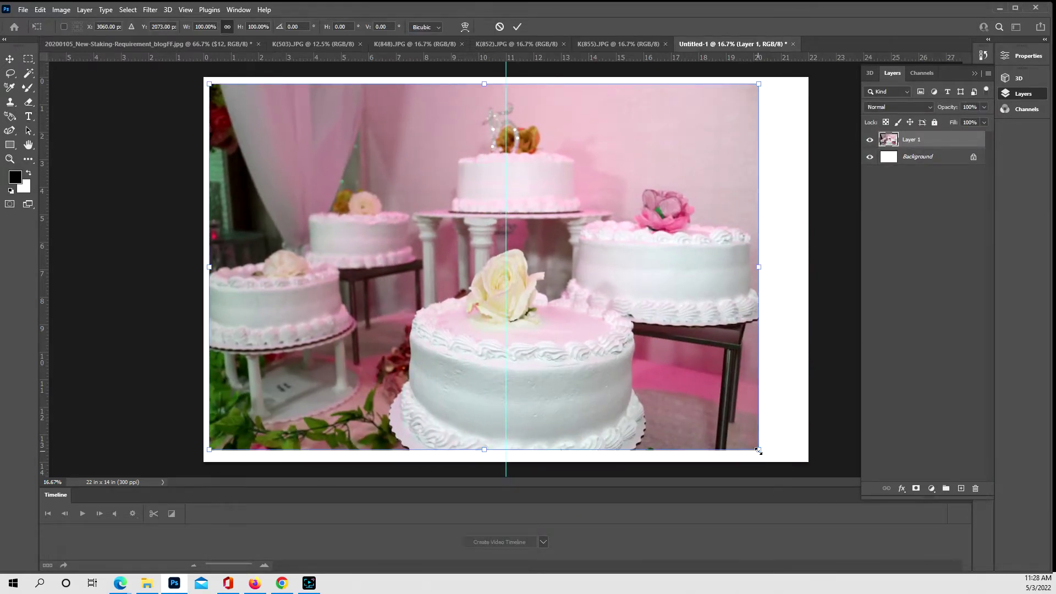
pyautogui.moveTo(759, 450); pyautogui.dragTo(808, 482)
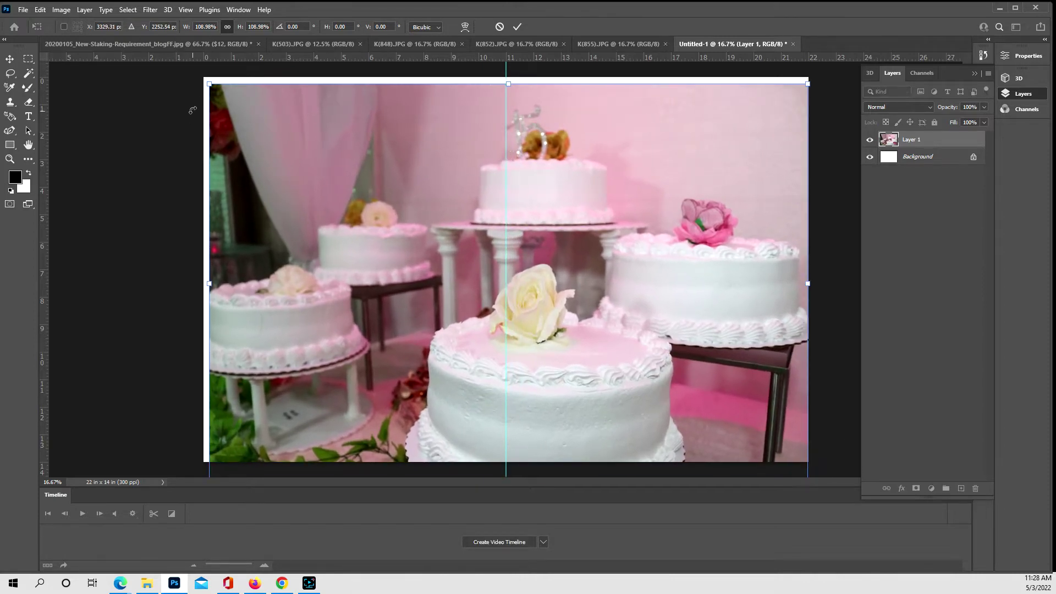
pyautogui.moveTo(209, 84); pyautogui.dragTo(236, 81)
pyautogui.press('Return')
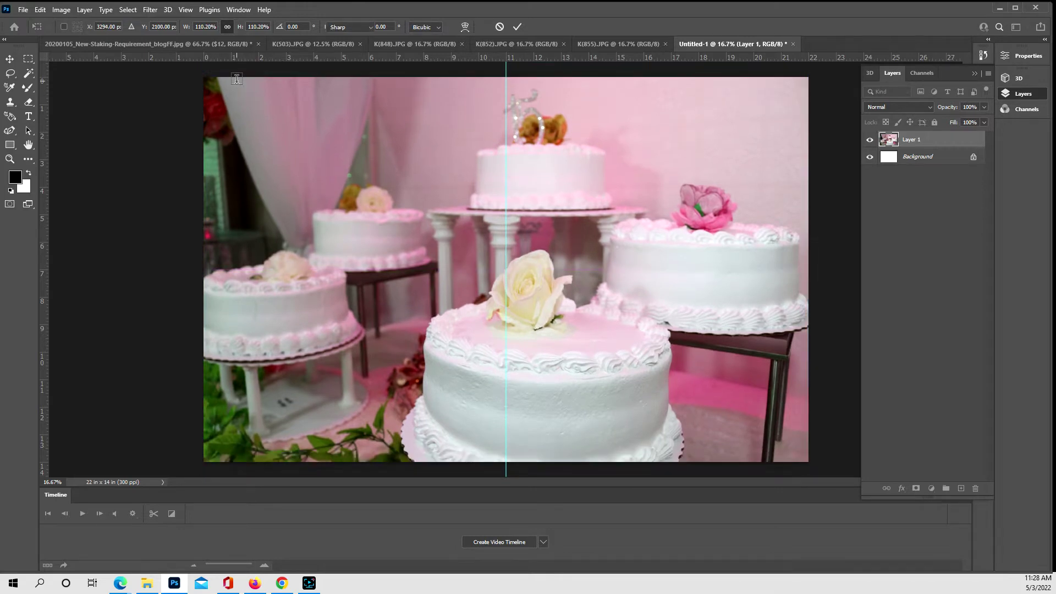
pyautogui.press('t')
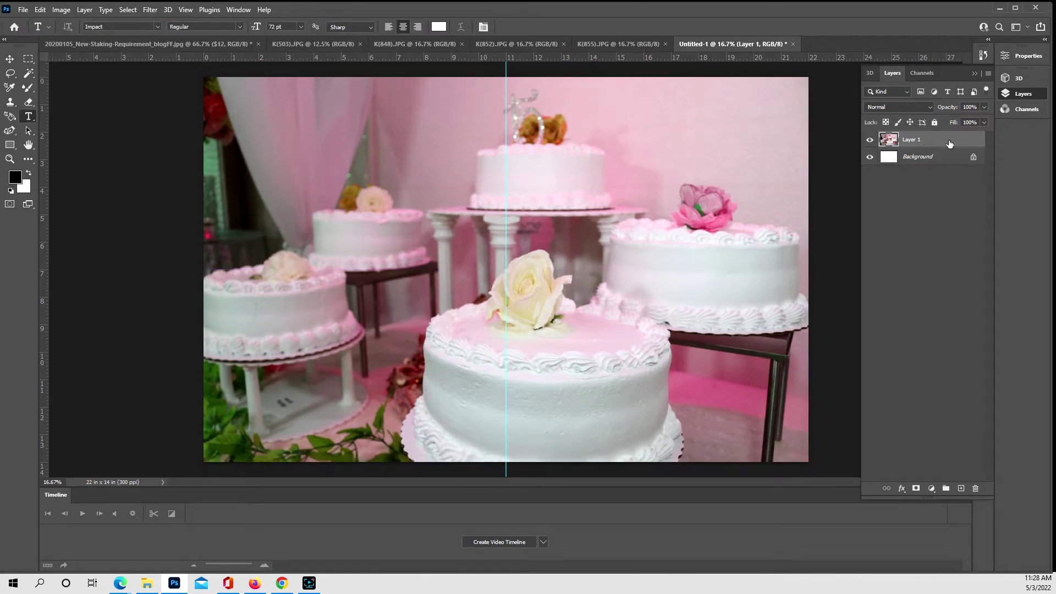
# Lower the opacity of the cake table background layer to 45%
pyautogui.press('space')
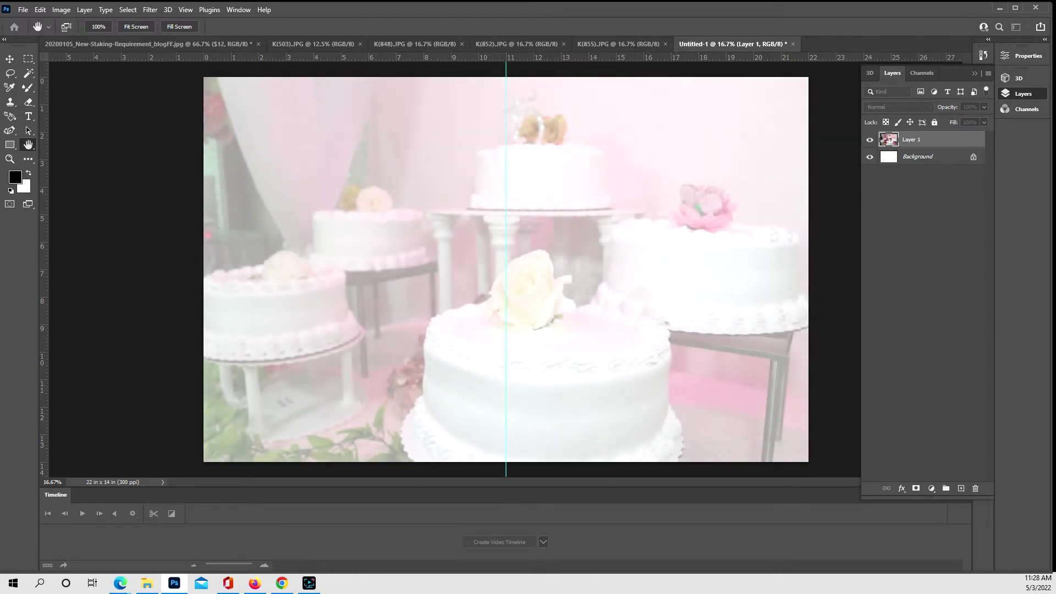
pyautogui.press('Return')
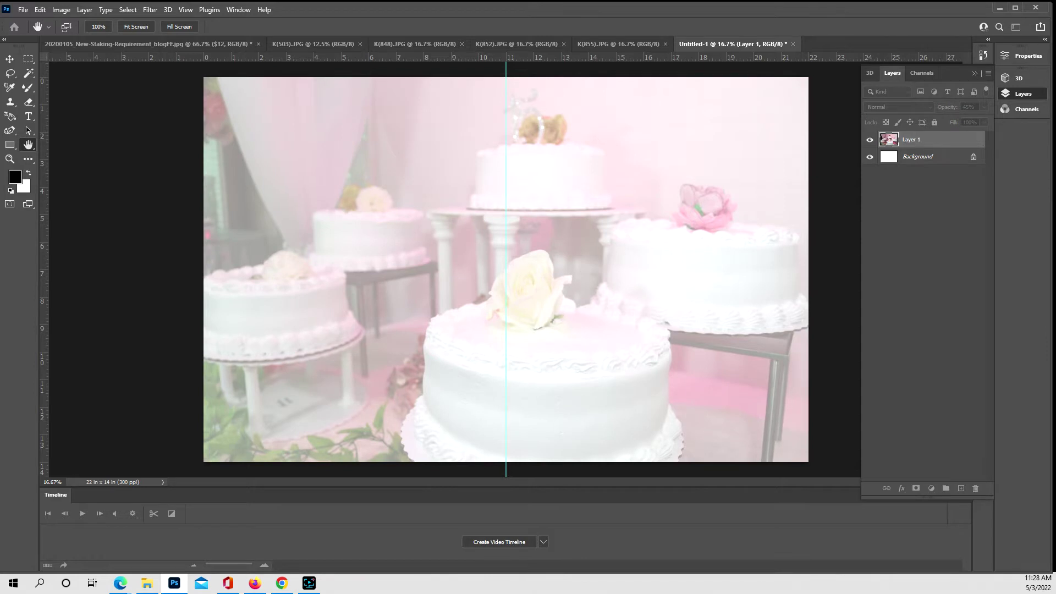
pyautogui.press('t')
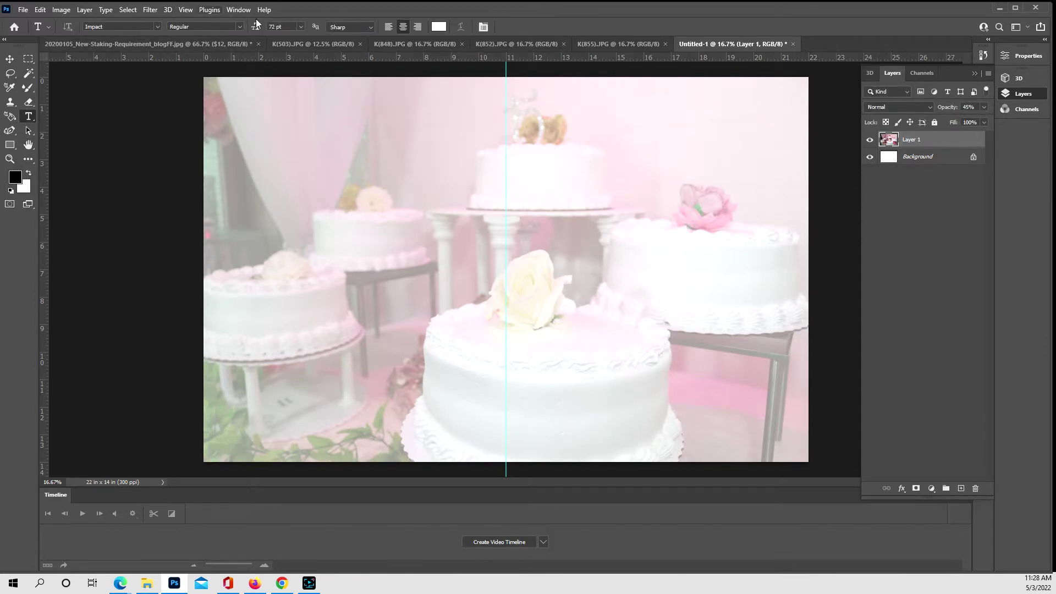
# Brighten the cake-cutting photo K(848).JPG with Levels, using midtones 1.56 and a white input level of 217
pyautogui.click(604, 44)
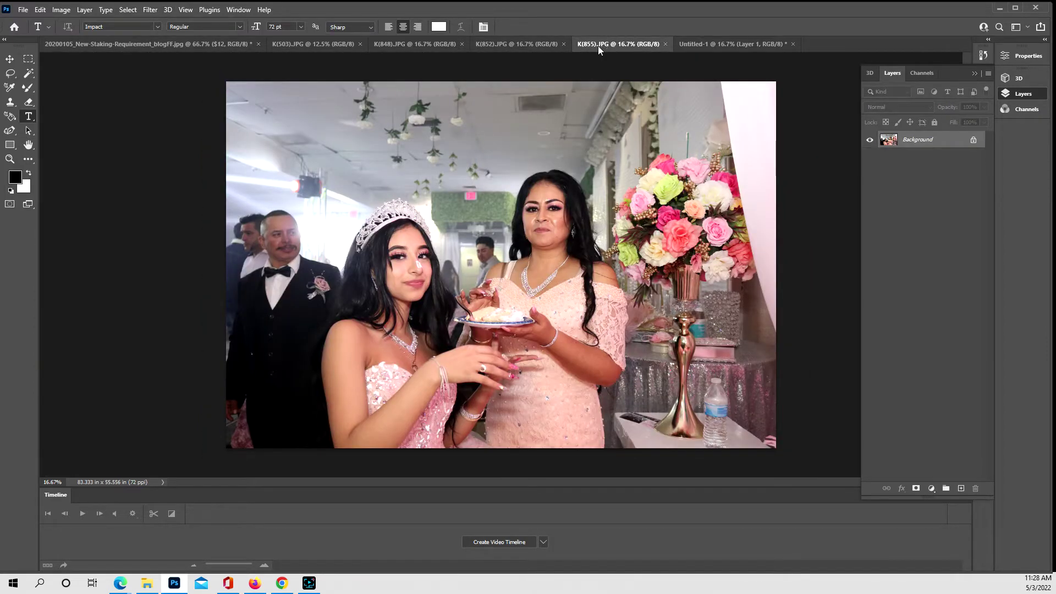
pyautogui.click(517, 45)
pyautogui.click(434, 47)
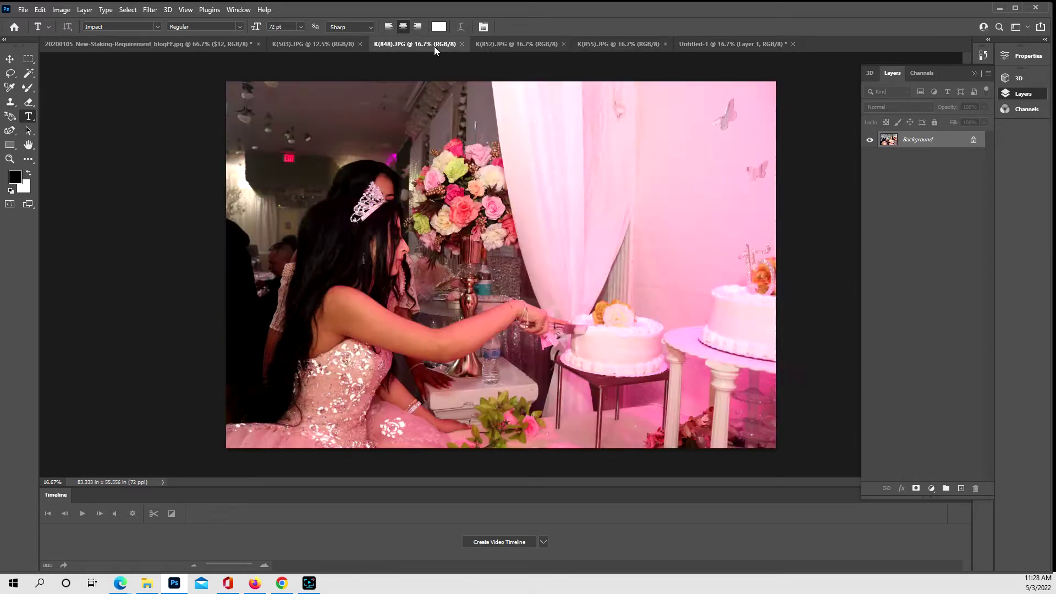
pyautogui.hotkey('ctrl', 'l')
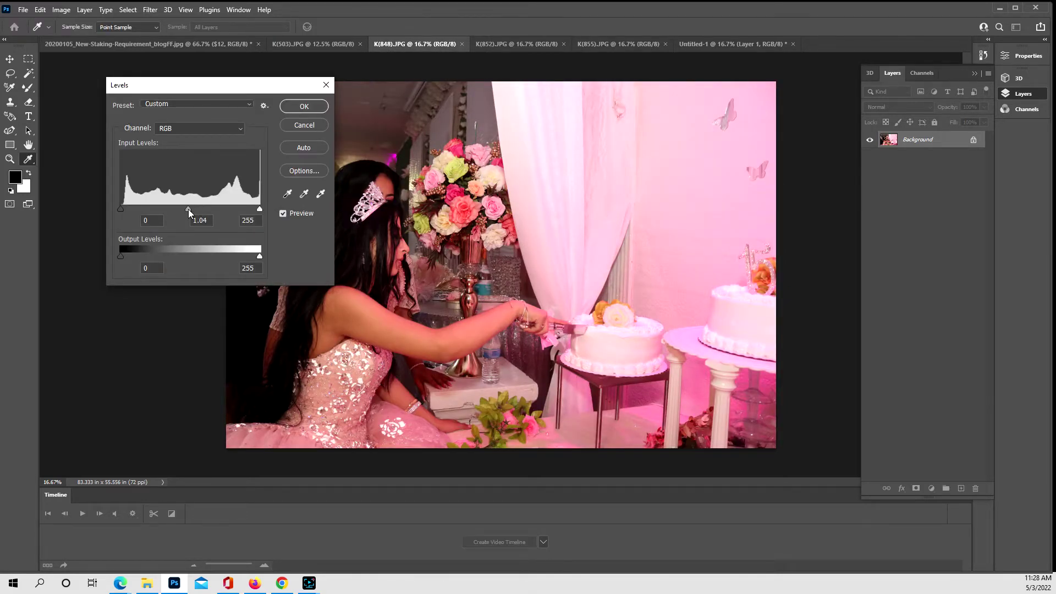
pyautogui.moveTo(188, 209); pyautogui.dragTo(165, 209)
pyautogui.moveTo(260, 209); pyautogui.dragTo(240, 208)
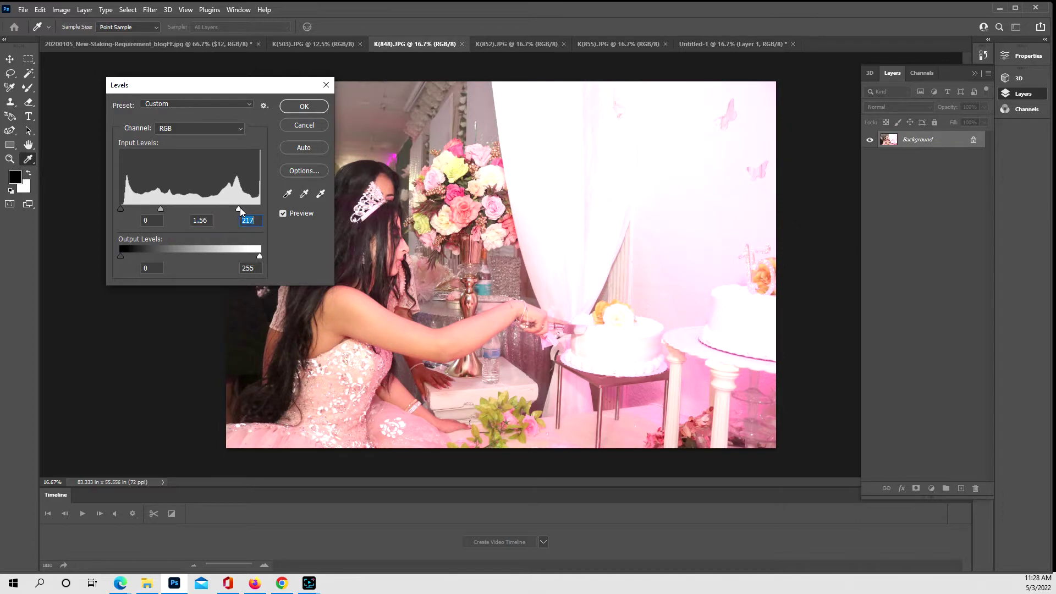
pyautogui.click(304, 106)
pyautogui.press('t')
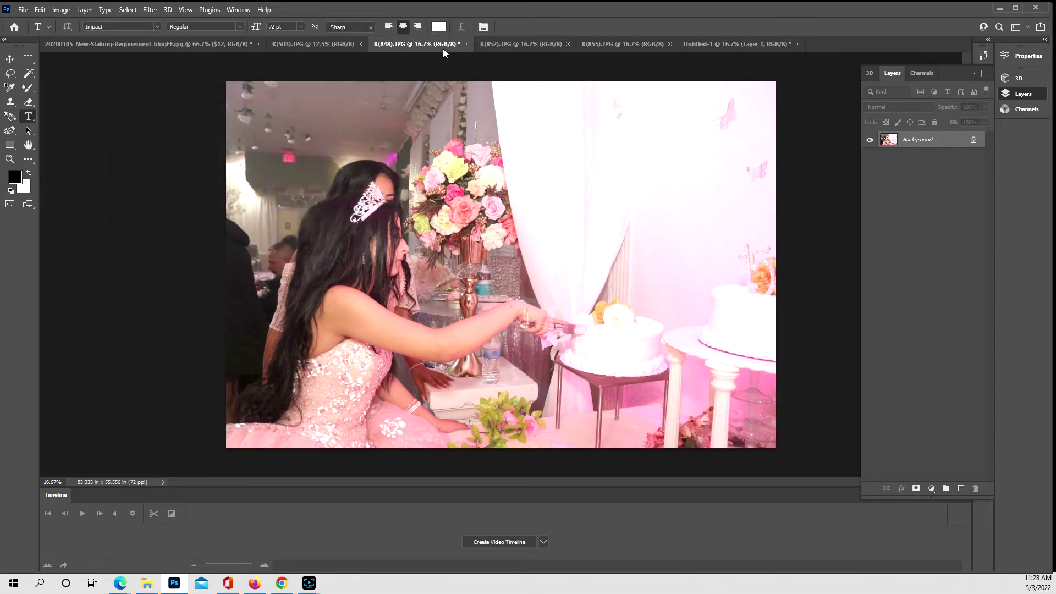
# Copy the brightened K(848).JPG photo into Untitled-1 as a new layer and close the source photo
pyautogui.moveTo(441, 48); pyautogui.dragTo(523, 84)
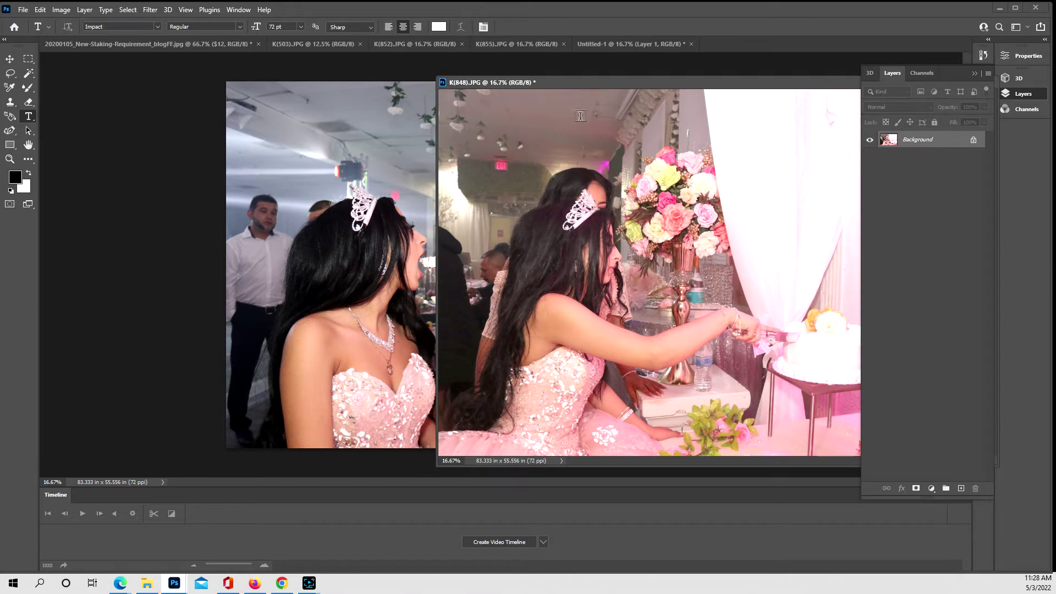
pyautogui.click(605, 44)
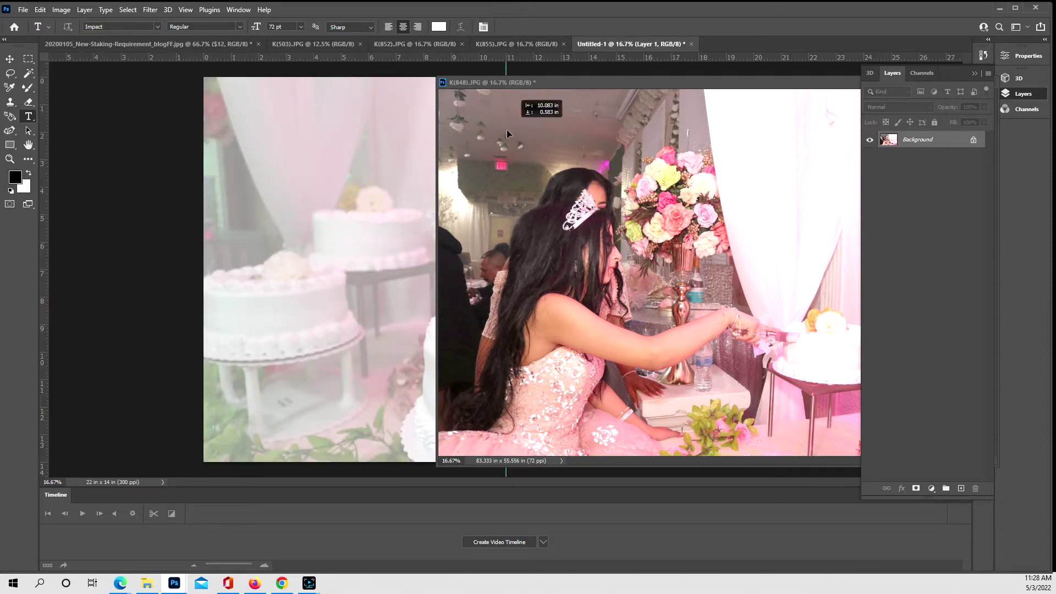
pyautogui.moveTo(507, 133); pyautogui.dragTo(393, 219)
pyautogui.moveTo(608, 86); pyautogui.dragTo(497, 93)
pyautogui.moveTo(644, 91); pyautogui.dragTo(524, 106)
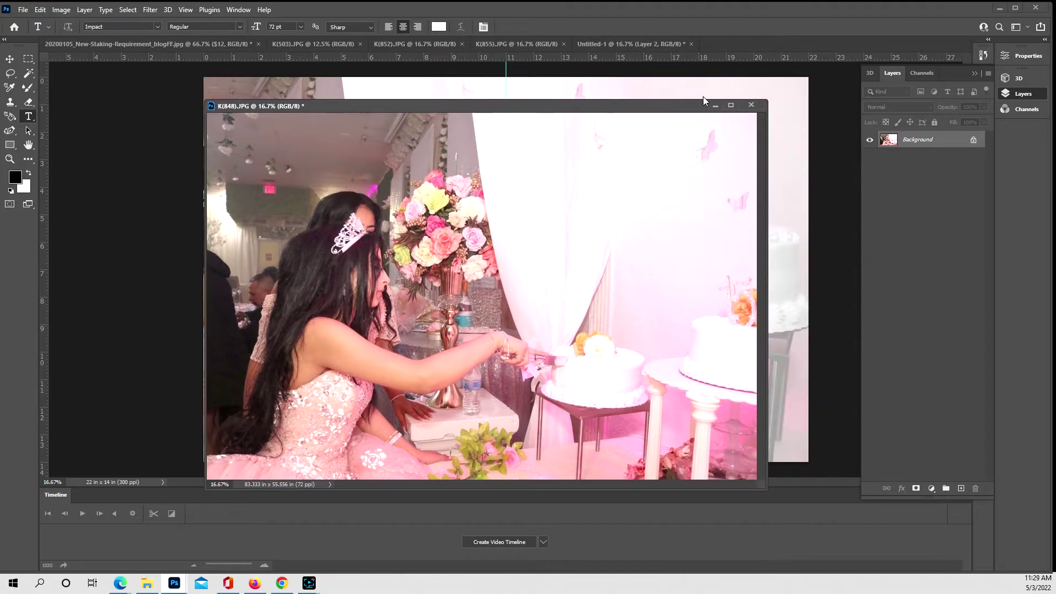
pyautogui.click(752, 104)
pyautogui.click(520, 220)
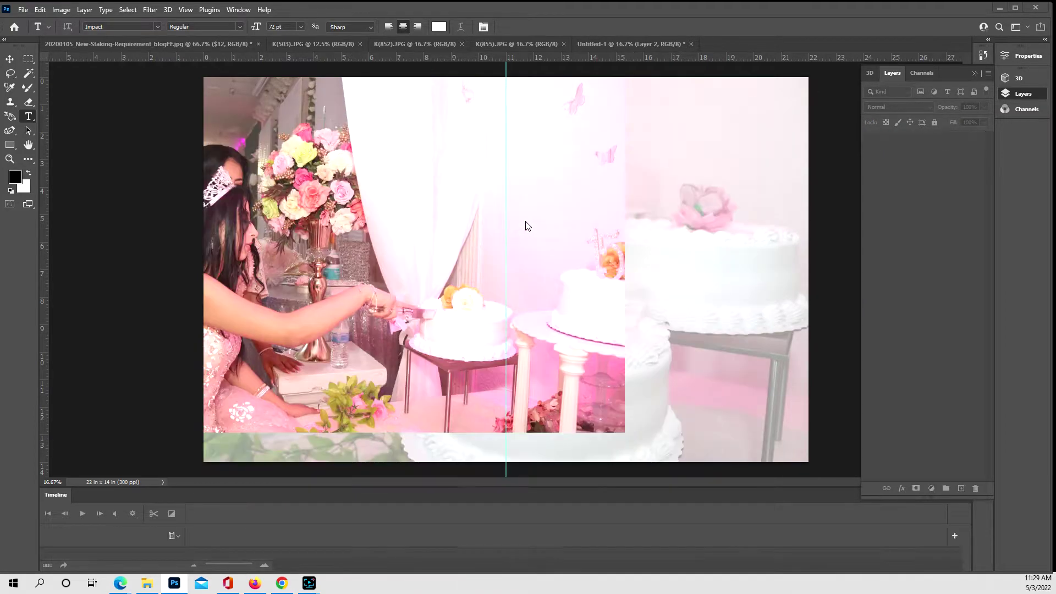
# Scale the cake-cutting photo to about 61%, rotate it about -3.6°, and place it in the upper-left part of the canvas
pyautogui.hotkey('ctrl', 't')
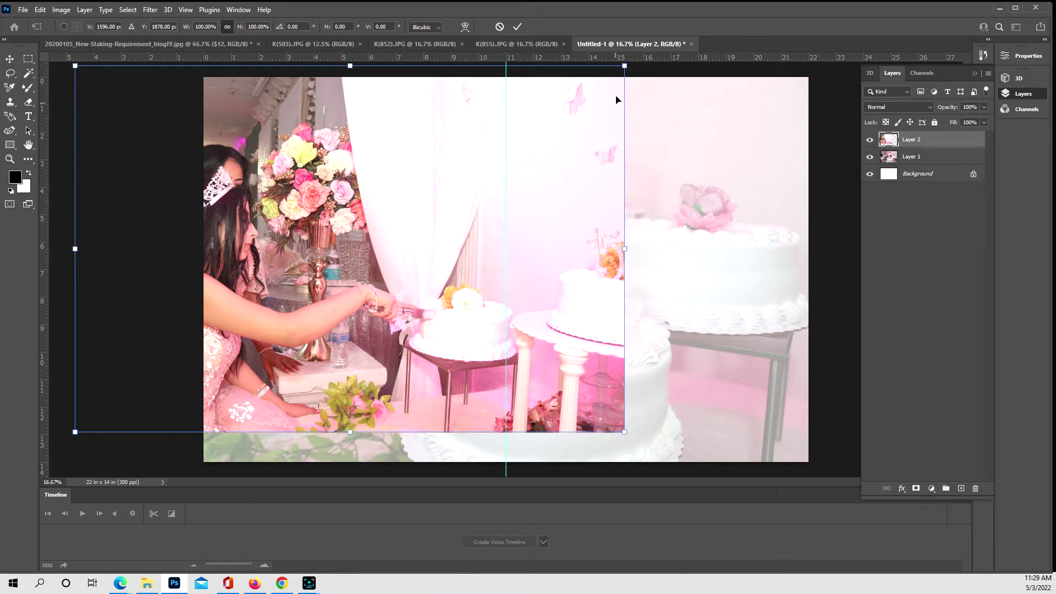
pyautogui.moveTo(622, 68); pyautogui.dragTo(425, 177)
pyautogui.moveTo(371, 268); pyautogui.dragTo(510, 160)
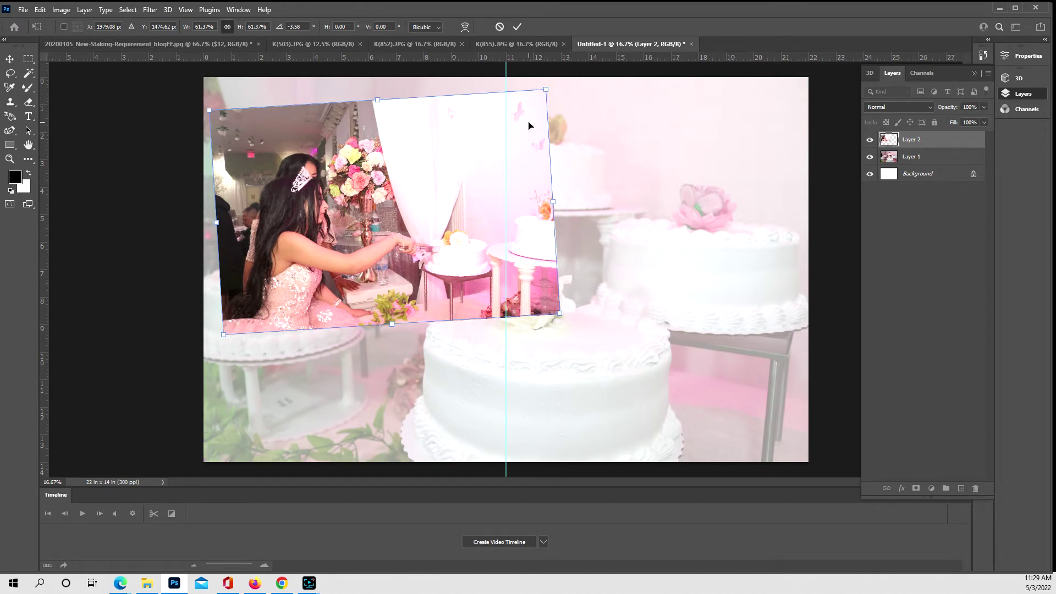
pyautogui.moveTo(529, 126); pyautogui.dragTo(533, 126)
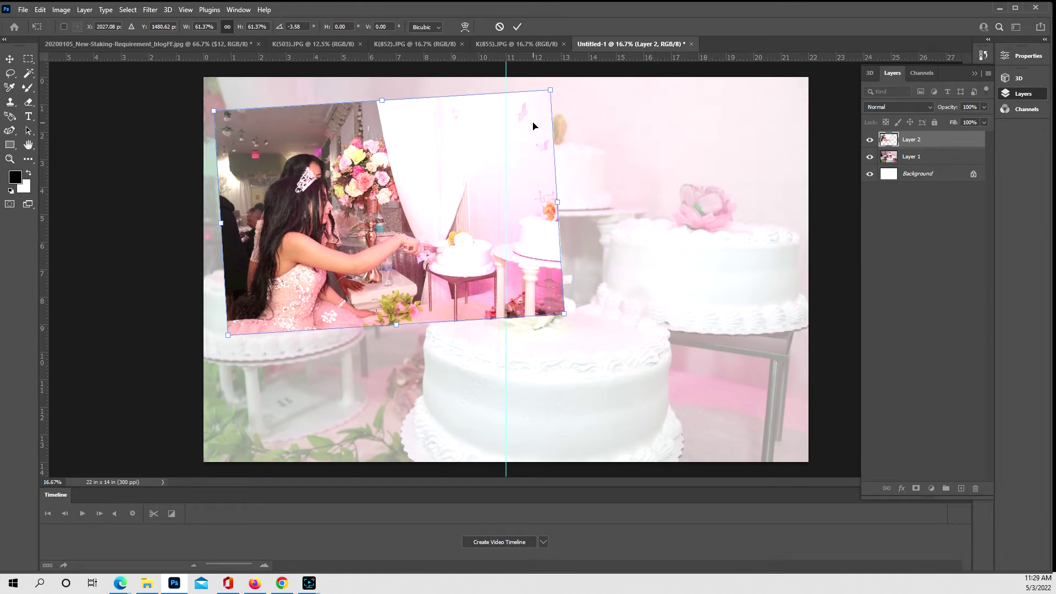
pyautogui.press('Return')
pyautogui.press('t')
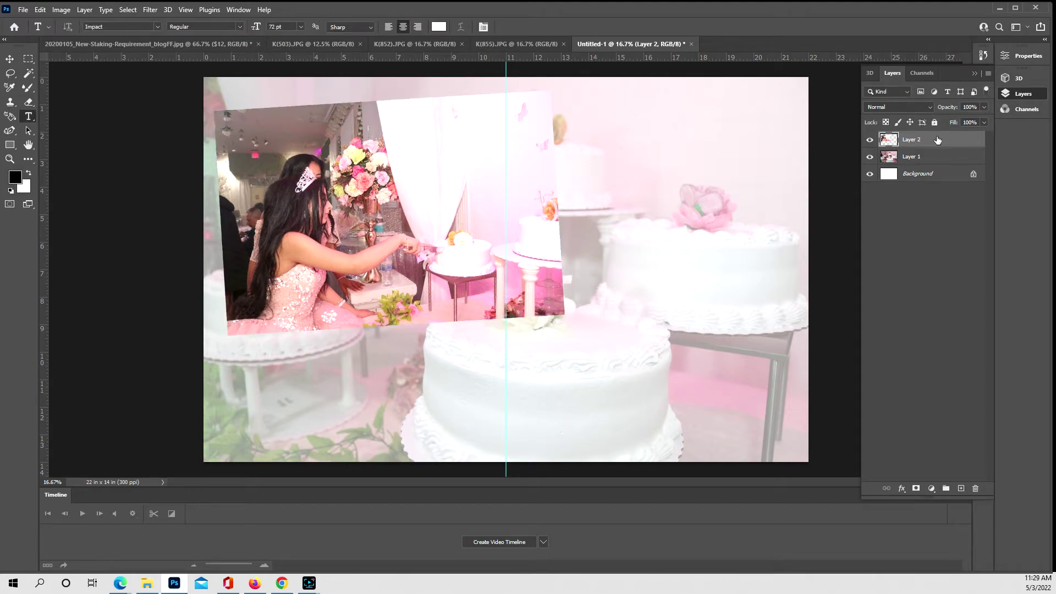
# Give the cake-cutting photo layer a drop shadow and leave it without a stroke effect
pyautogui.press('space')
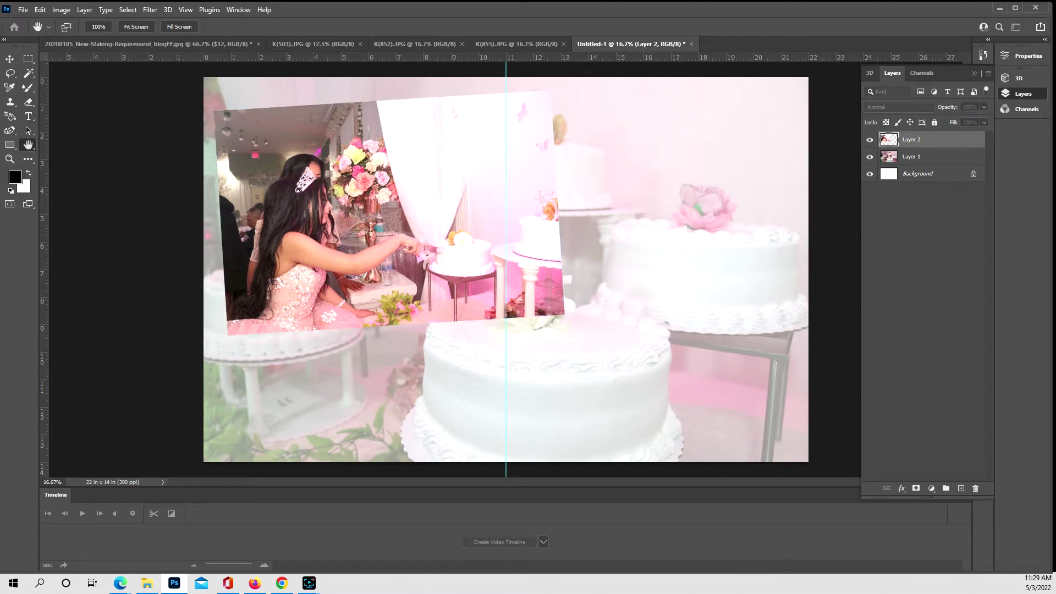
pyautogui.press('Return')
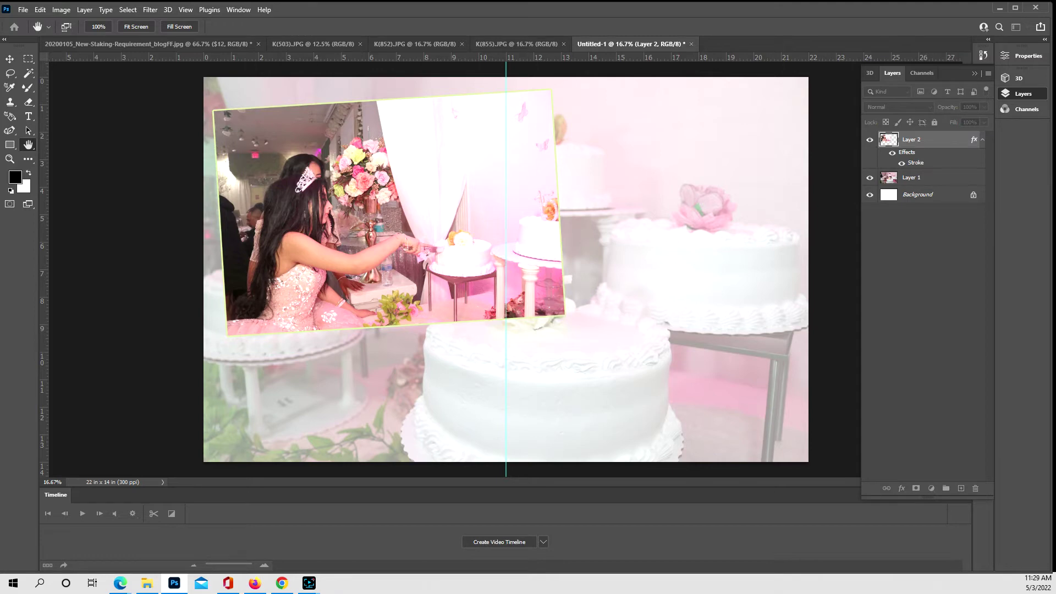
pyautogui.click(901, 163)
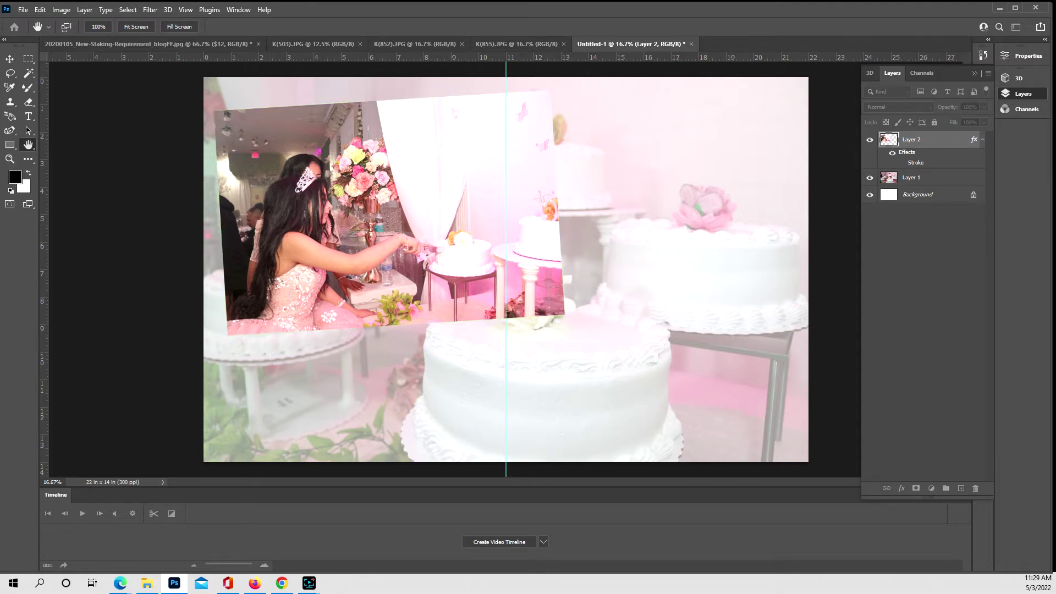
pyautogui.press('Return')
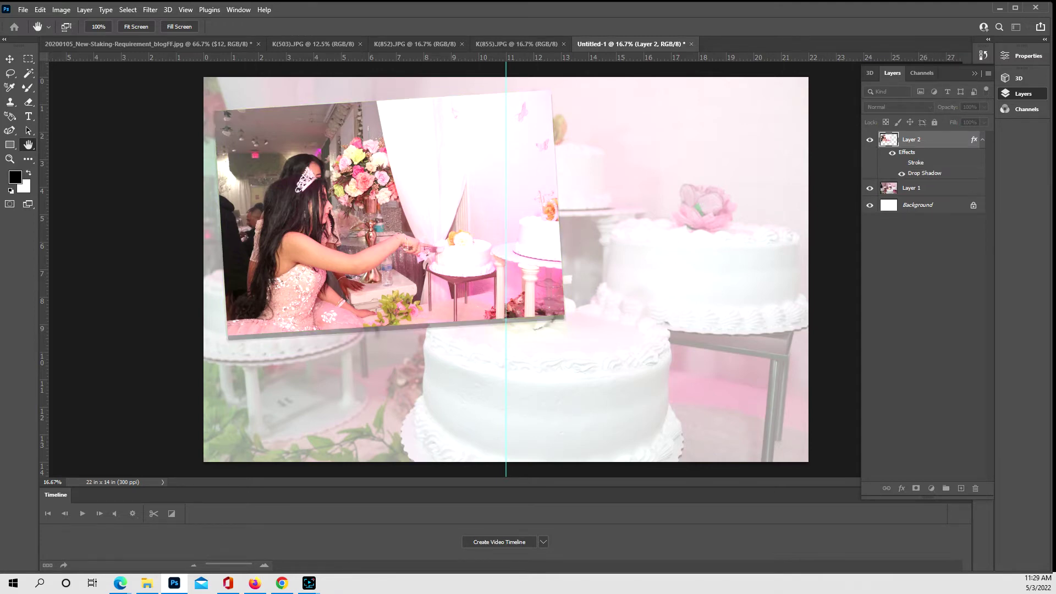
pyautogui.press('v')
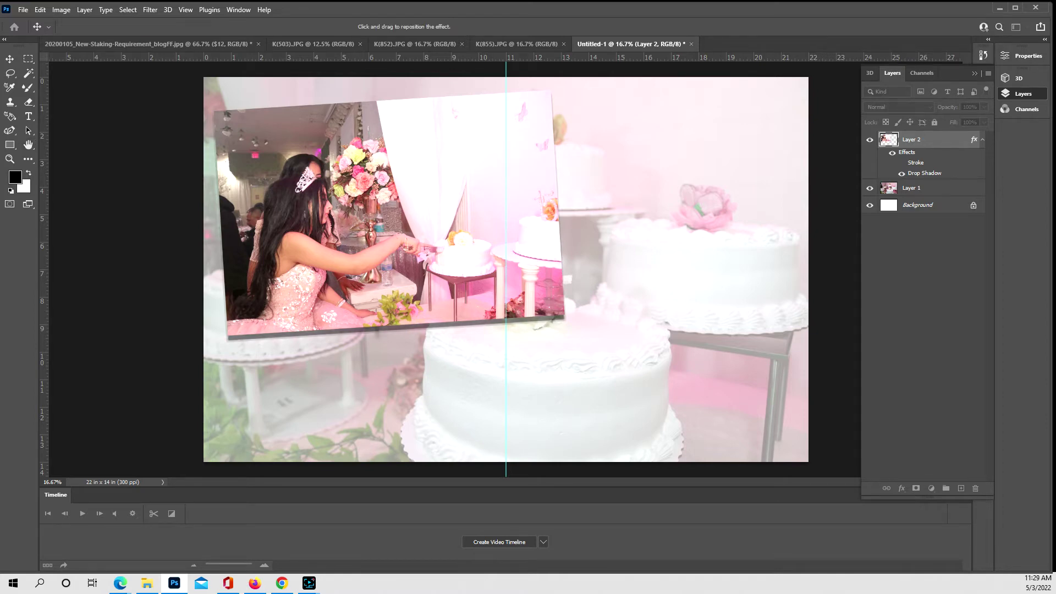
pyautogui.click(1040, 167)
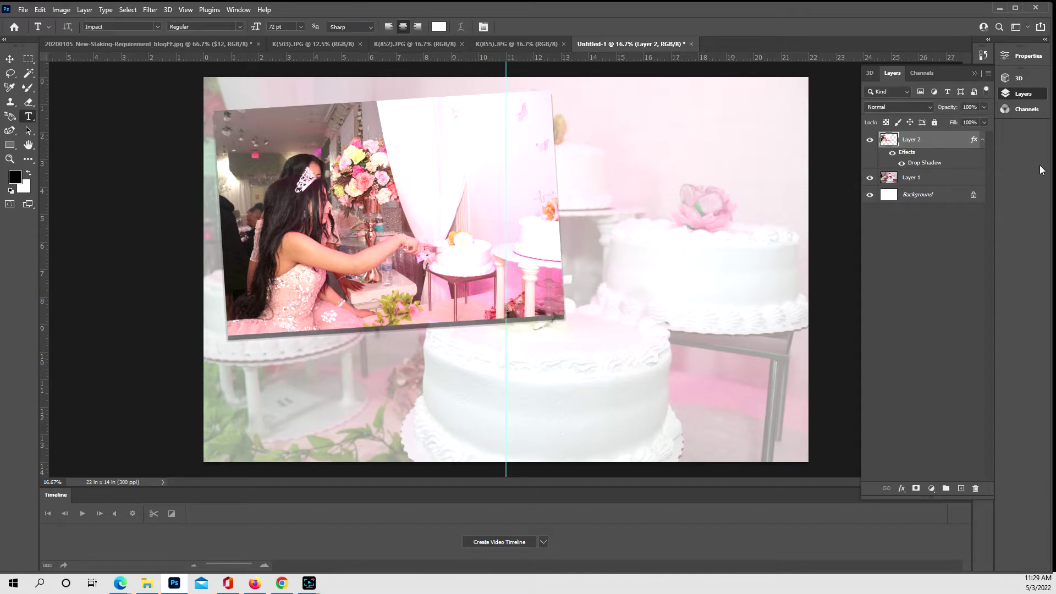
# Bring up the photo K(855).JPG and activate the Rectangular Marquee tool
pyautogui.click(493, 47)
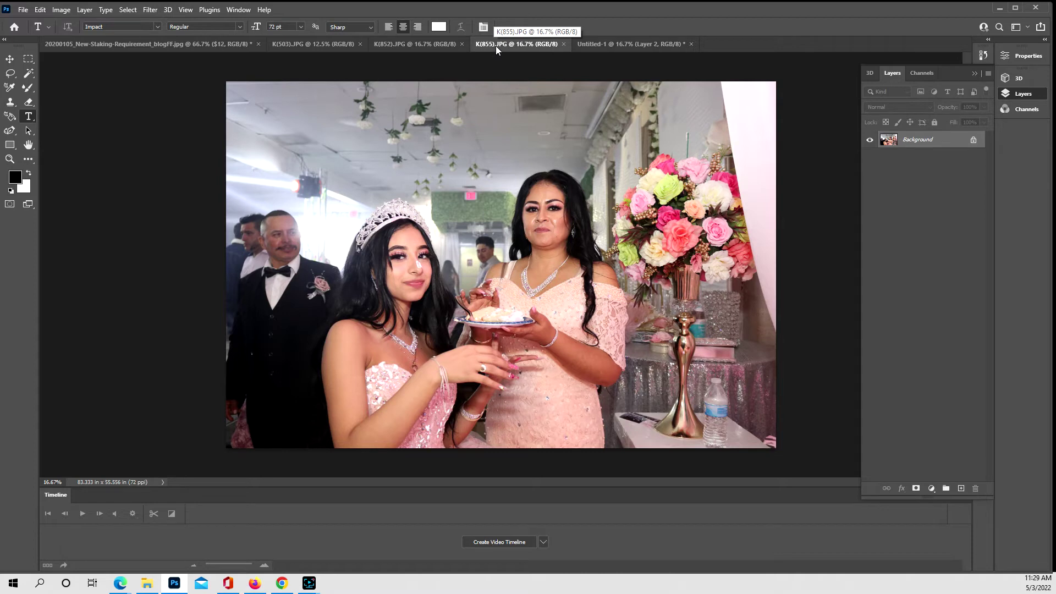
pyautogui.click(28, 58)
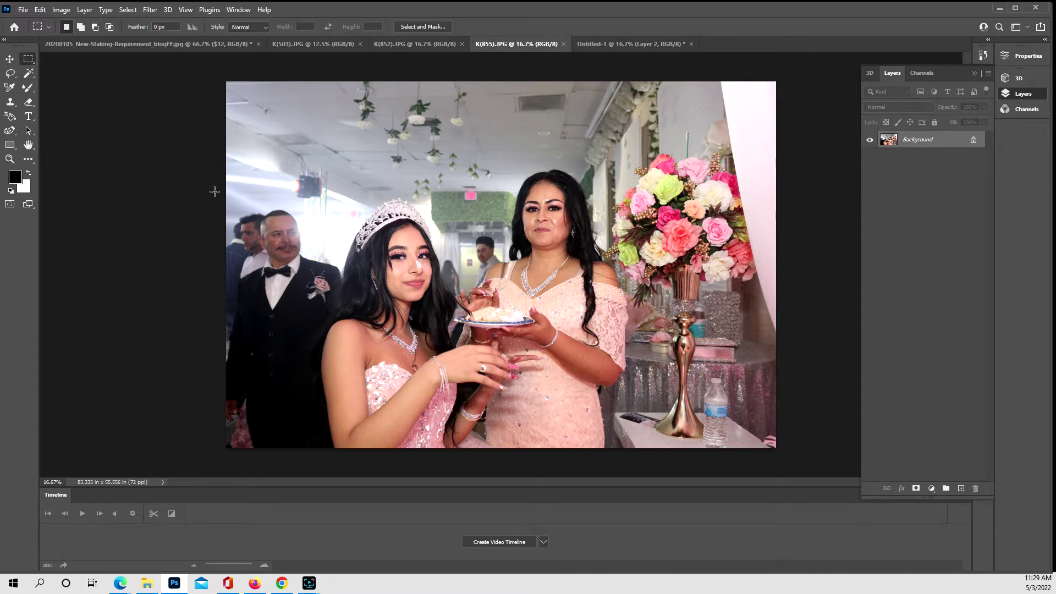
pyautogui.moveTo(310, 170); pyautogui.dragTo(659, 408)
pyautogui.moveTo(637, 329); pyautogui.dragTo(638, 321)
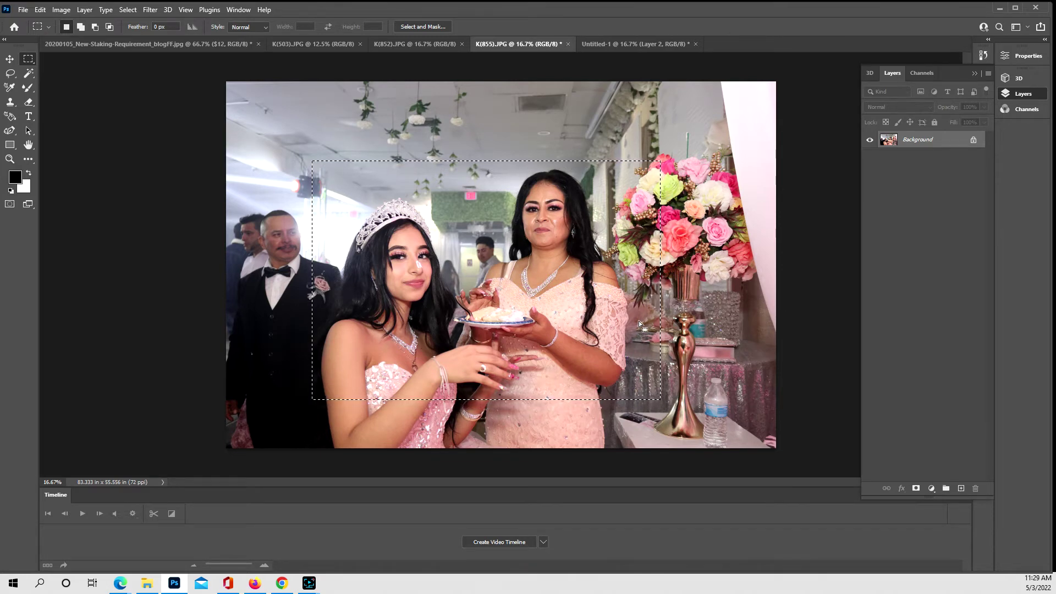
pyautogui.click(660, 158)
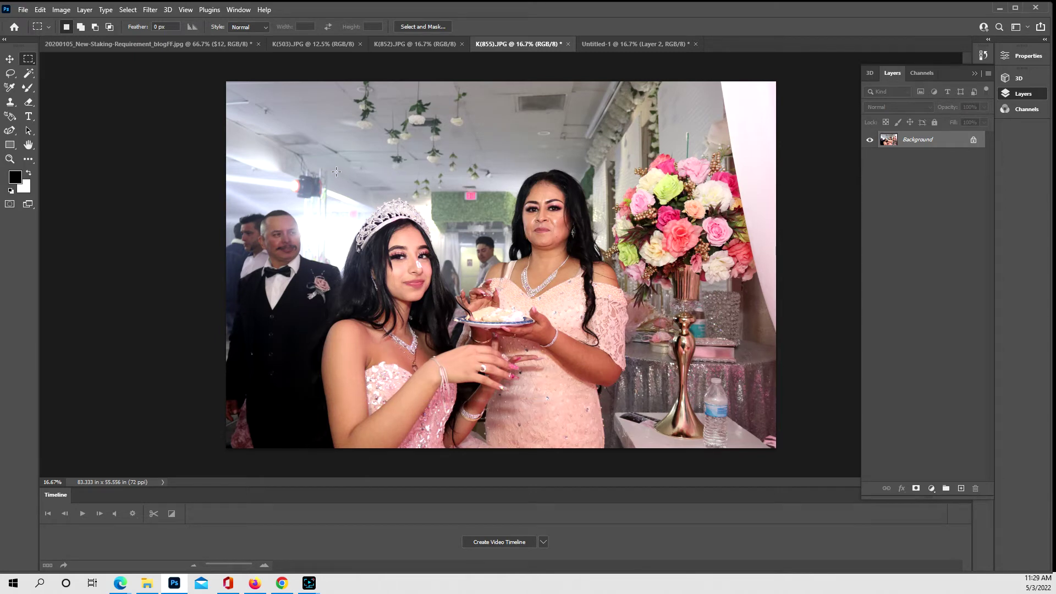
# Copy a rectangular selection around the two women in K(855).JPG and return to the Untitled-1 document
pyautogui.moveTo(326, 174); pyautogui.dragTo(585, 388)
pyautogui.click(40, 9)
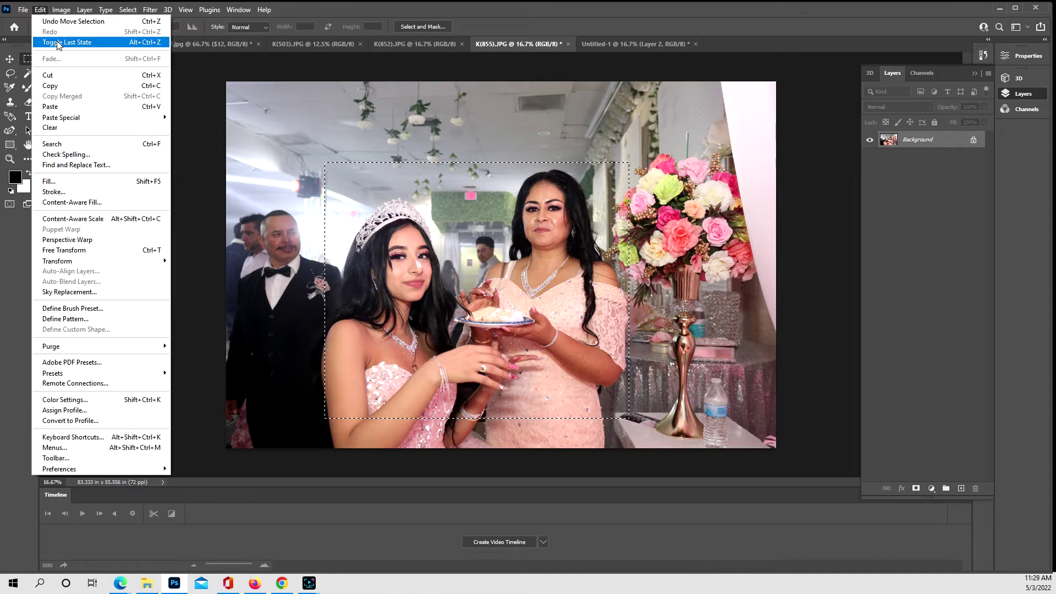
pyautogui.click(60, 85)
pyautogui.click(619, 47)
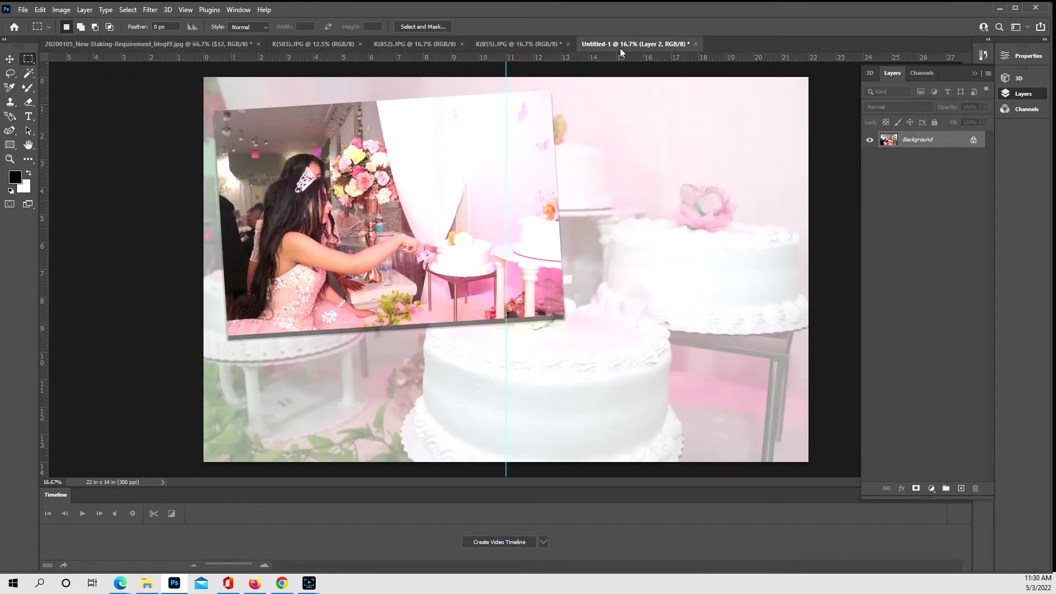
# Paste the copied photo of the two women, scale it to about 60%, rotate it about 5.25°, and place it in the lower-left part of the canvas
pyautogui.click(41, 10)
pyautogui.click(64, 106)
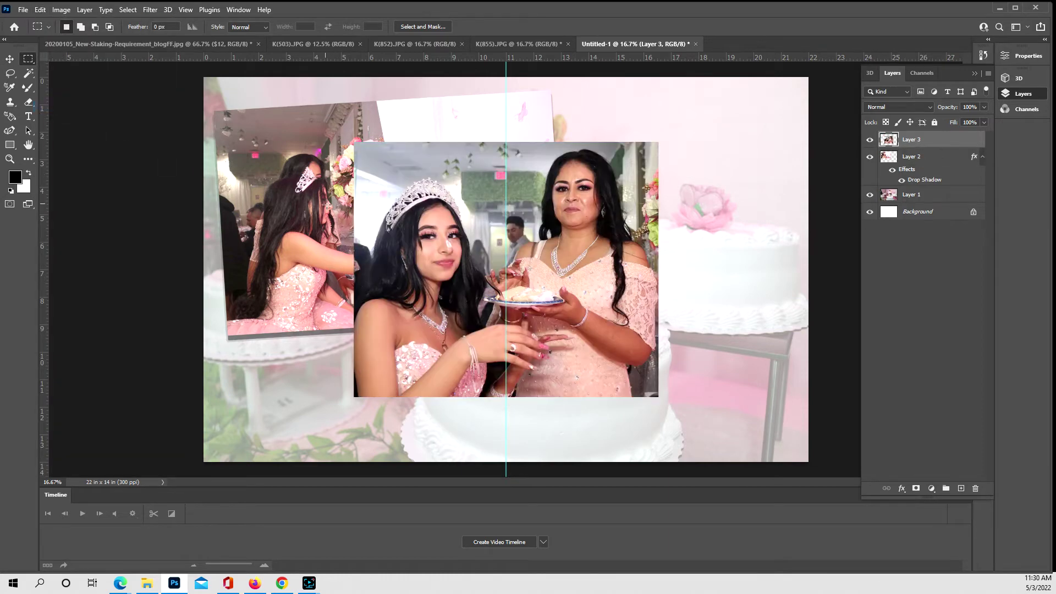
pyautogui.hotkey('ctrl', 't')
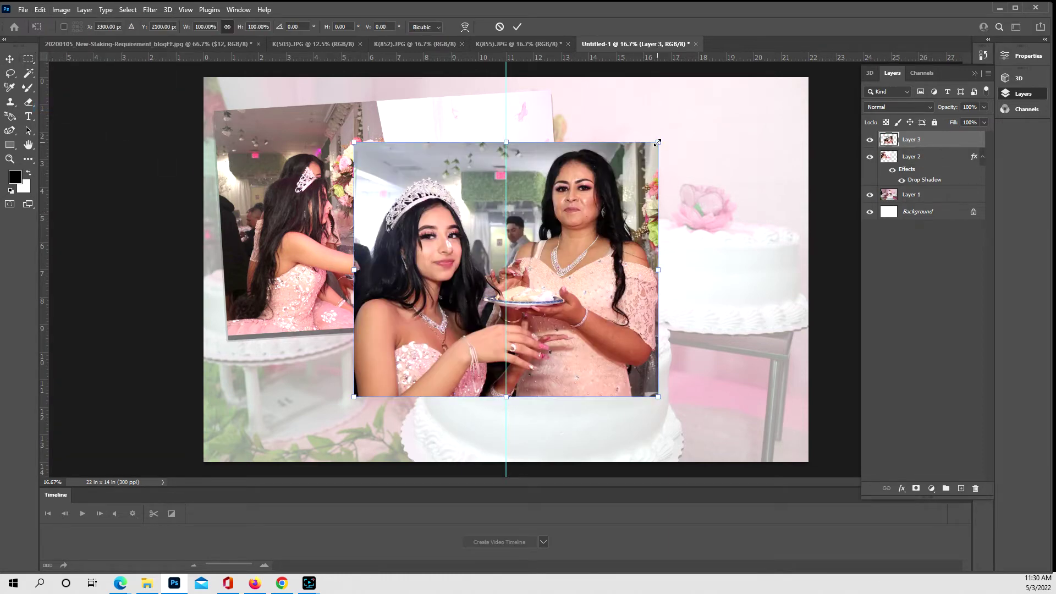
pyautogui.moveTo(658, 142); pyautogui.dragTo(627, 185)
pyautogui.moveTo(603, 243); pyautogui.dragTo(518, 325)
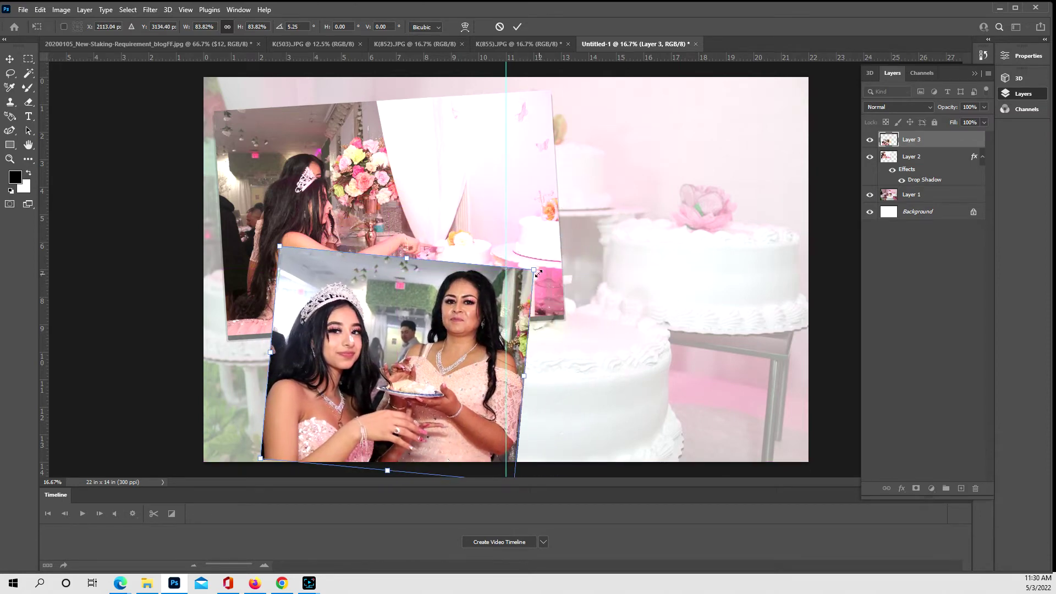
pyautogui.moveTo(535, 270); pyautogui.dragTo(476, 333)
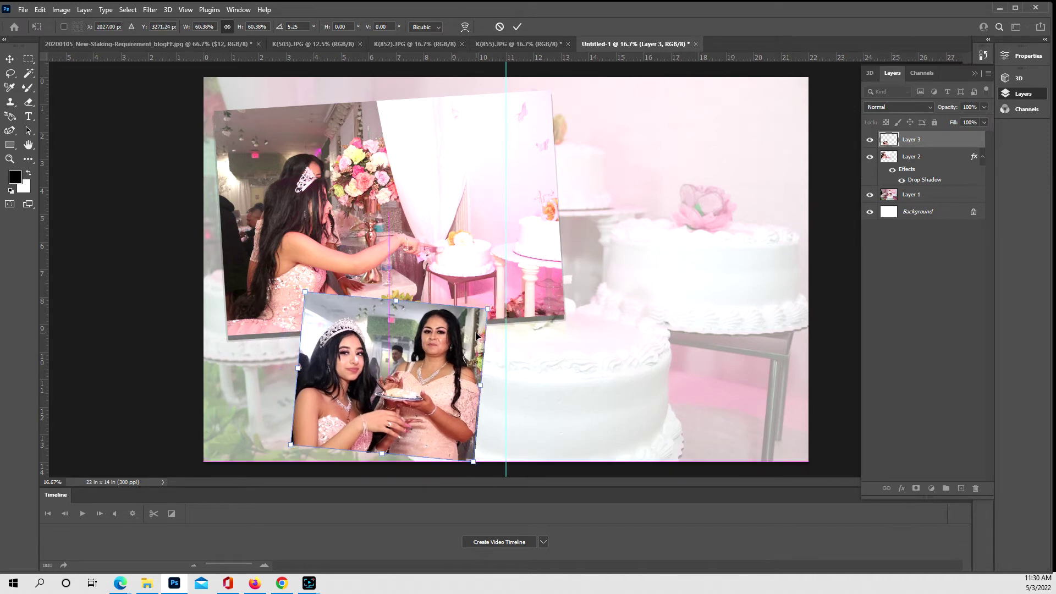
pyautogui.press('Return')
# Give the pasted photo layer of the two women a drop shadow
pyautogui.press('m')
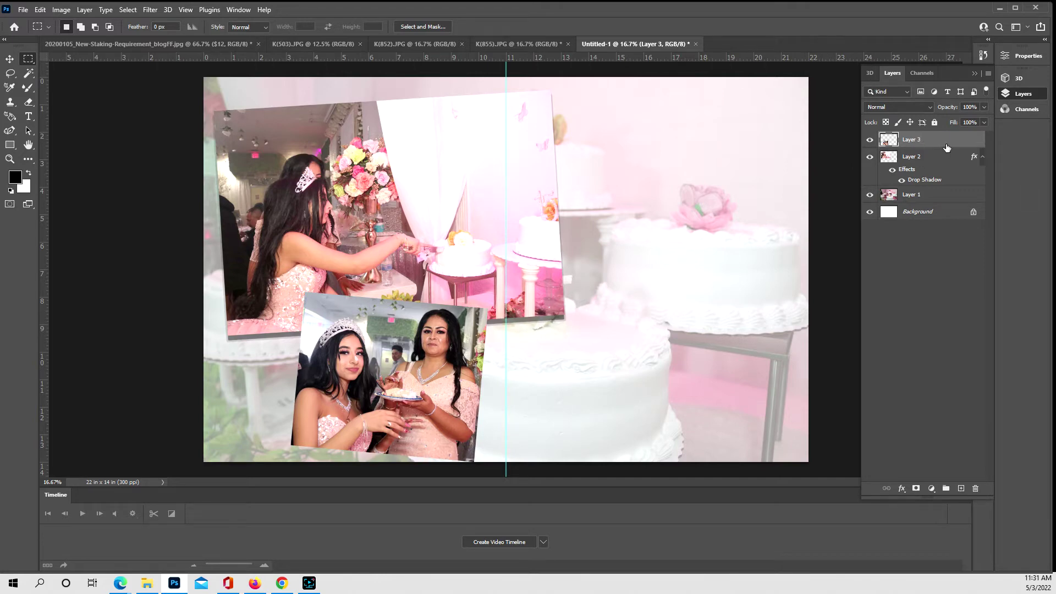
pyautogui.press('space')
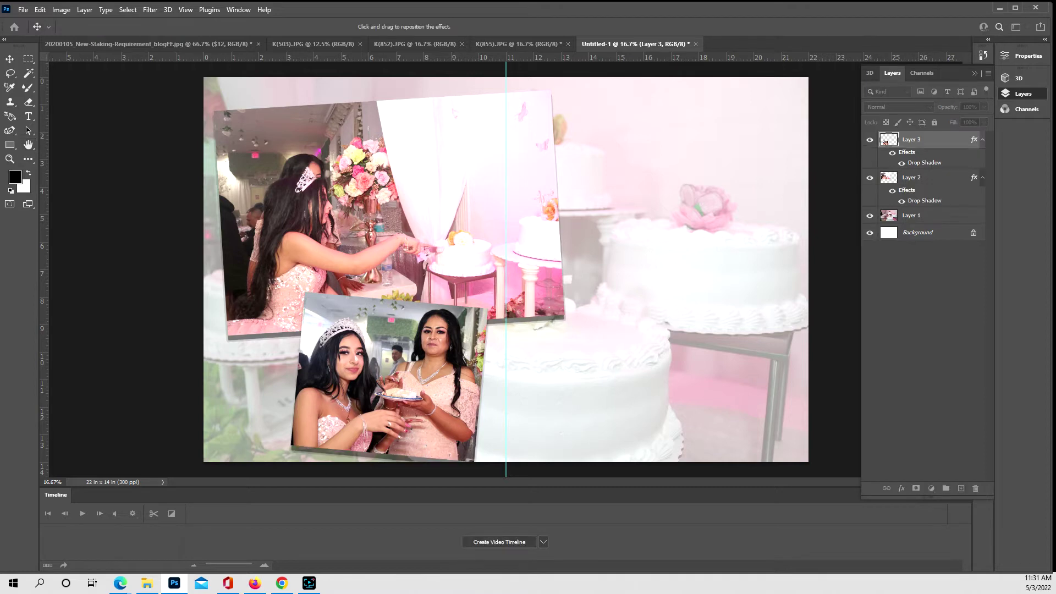
pyautogui.press('Return')
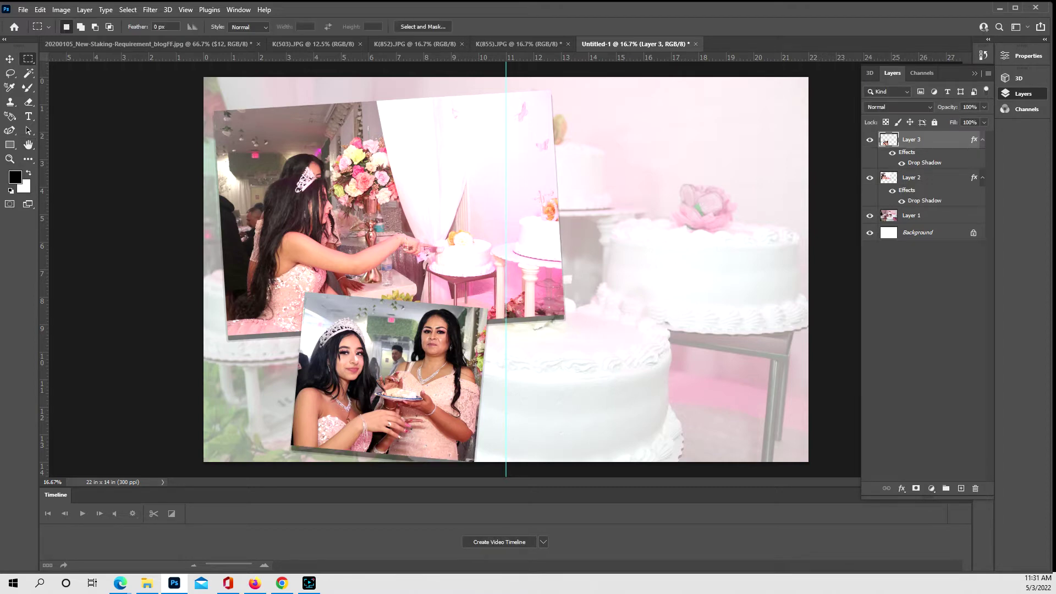
pyautogui.click(23, 9)
pyautogui.click(34, 34)
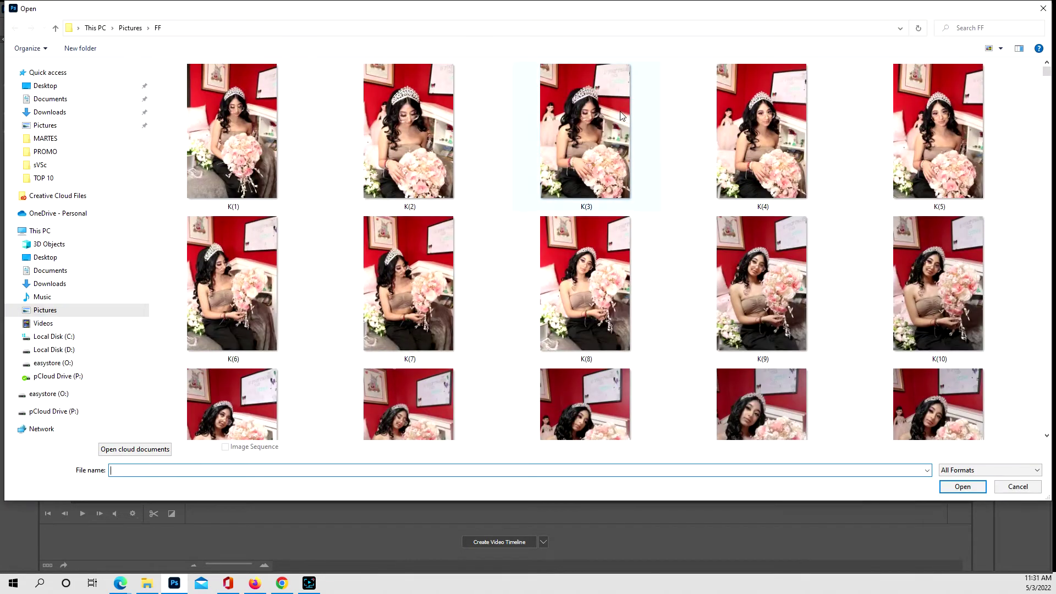
pyautogui.click(1042, 9)
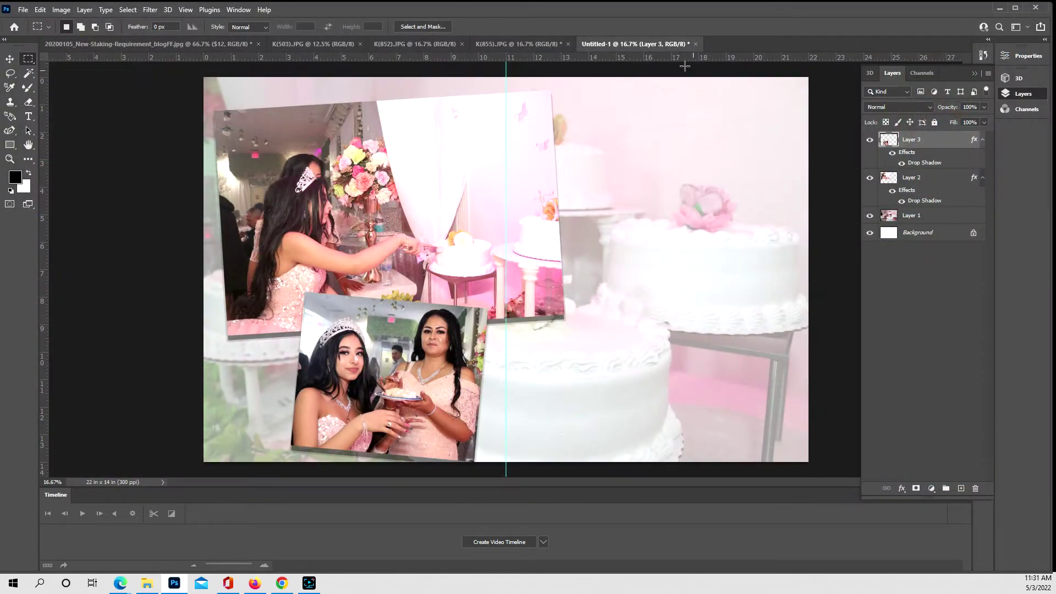
# Close K(855).JPG without saving its changes
pyautogui.click(530, 42)
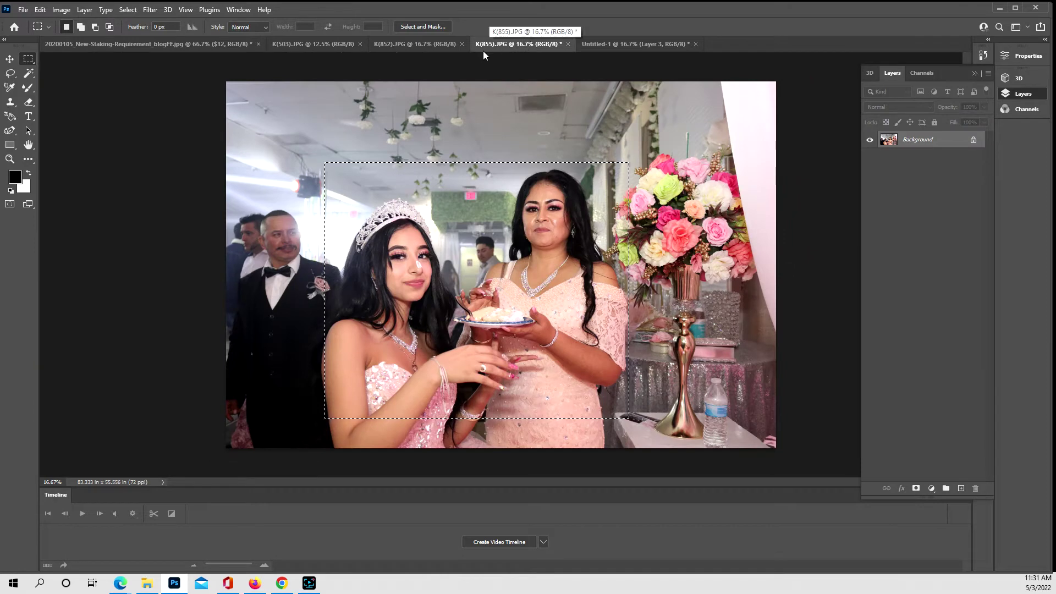
pyautogui.click(568, 44)
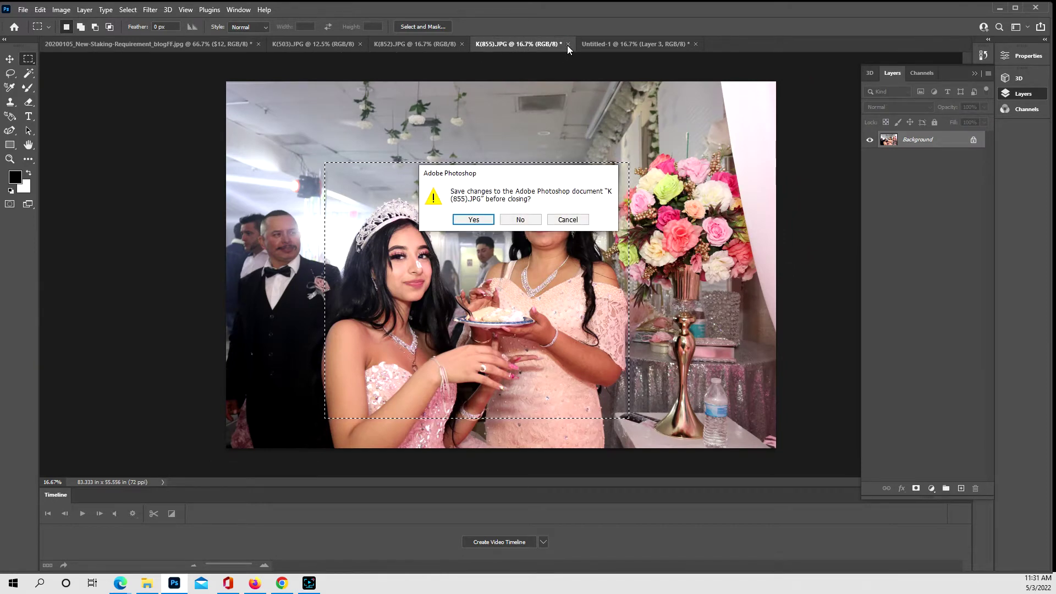
pyautogui.click(527, 220)
# Bring up the photo K(503).JPG, detach it into a floating window, and make that window active
pyautogui.click(443, 44)
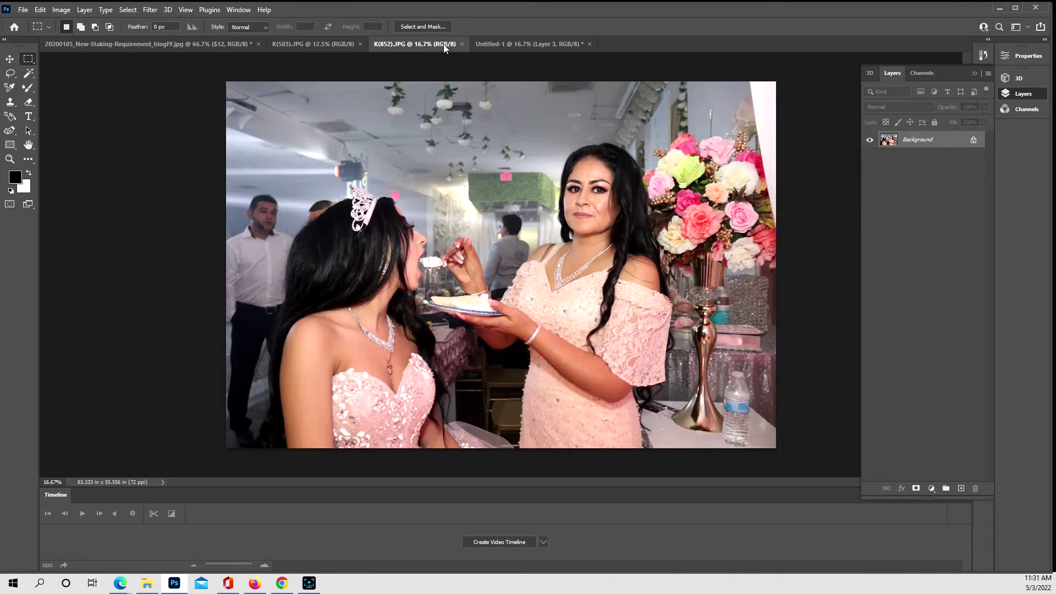
pyautogui.click(331, 44)
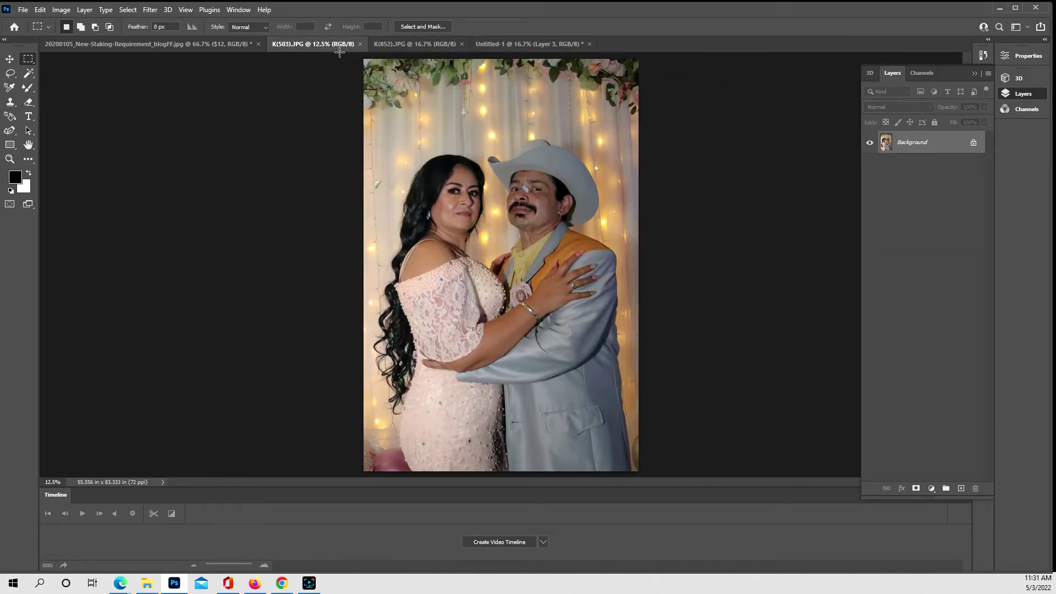
pyautogui.moveTo(339, 46); pyautogui.dragTo(410, 93)
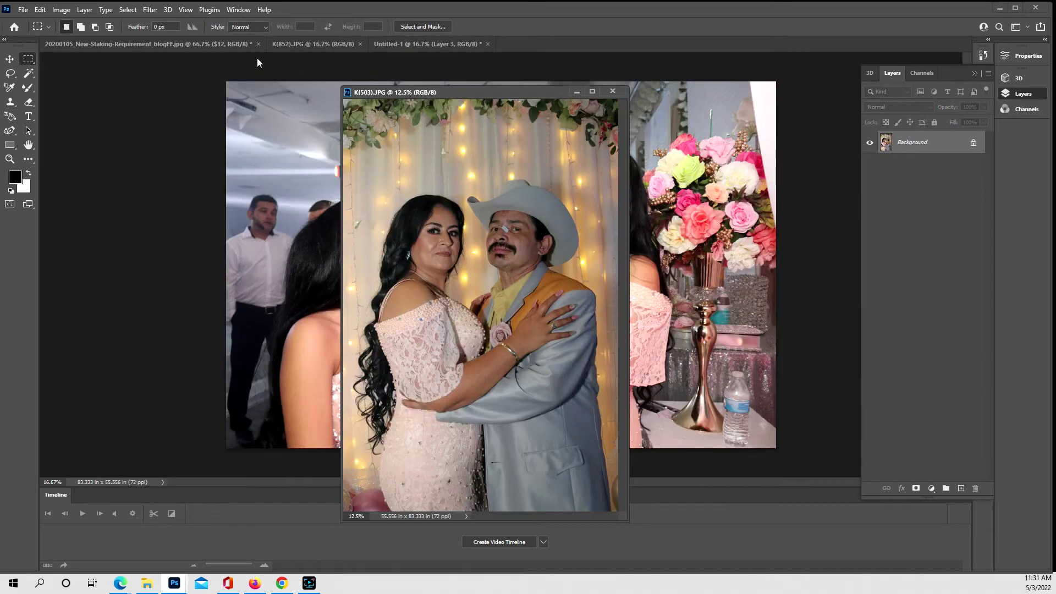
pyautogui.click(383, 44)
pyautogui.click(299, 44)
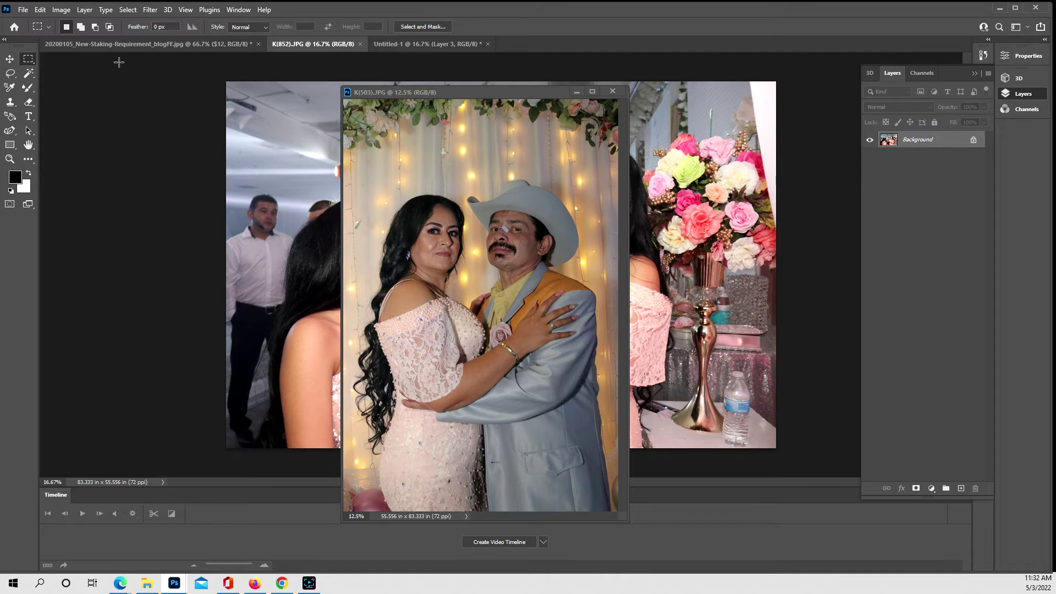
pyautogui.click(369, 168)
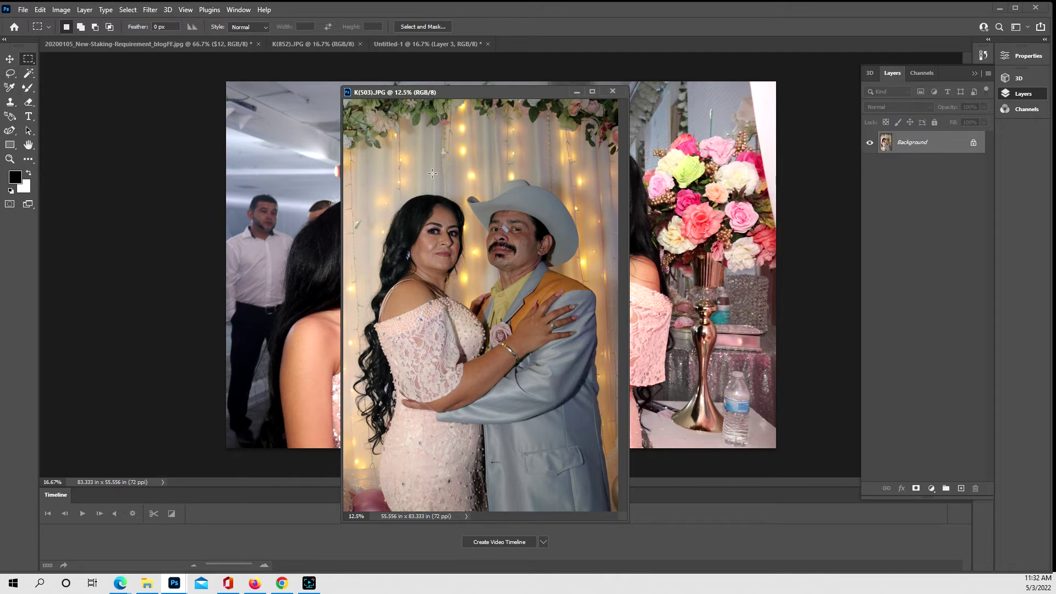
# Copy a rectangular selection around the embracing couple in K(503).JPG
pyautogui.moveTo(388, 168); pyautogui.dragTo(559, 451)
pyautogui.press('Right')
pyautogui.press('Right')
pyautogui.press('Right')
pyautogui.press('Right')
pyautogui.press('Right')
pyautogui.press('Right')
pyautogui.press('Right')
pyautogui.press('Right')
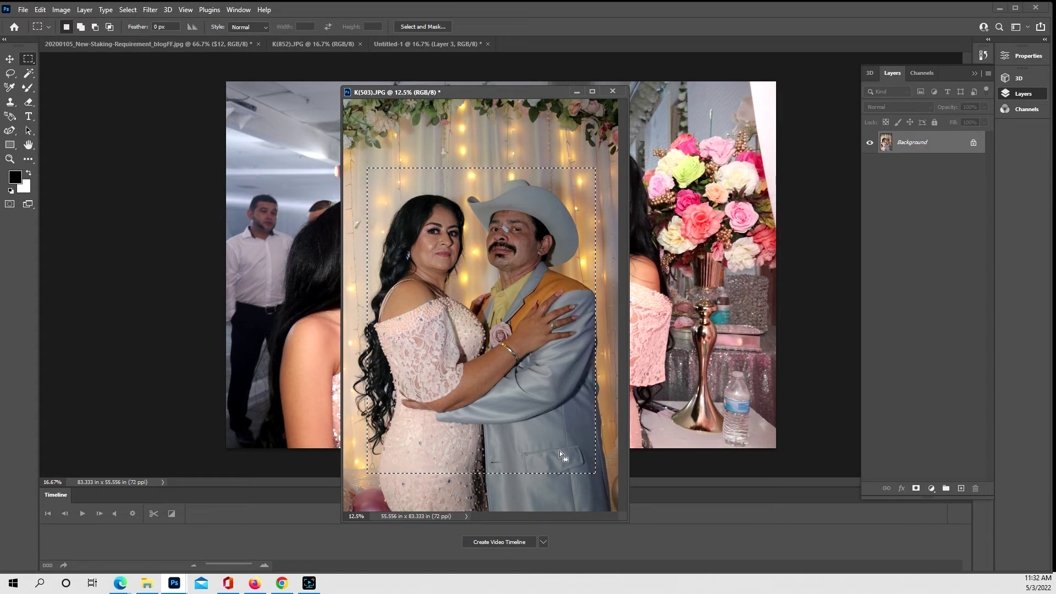
pyautogui.press('Return')
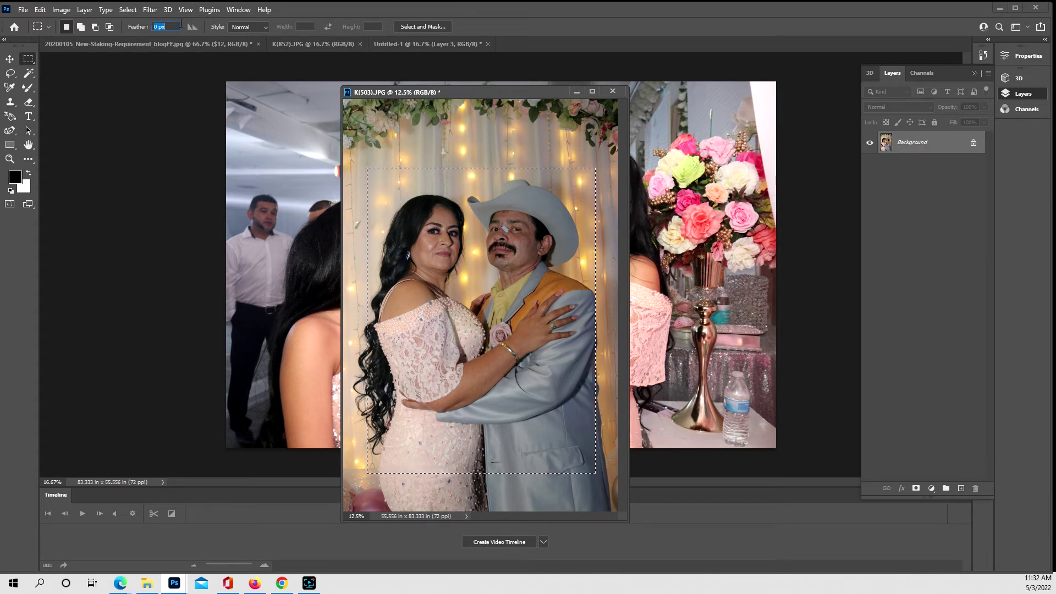
pyautogui.click(61, 10)
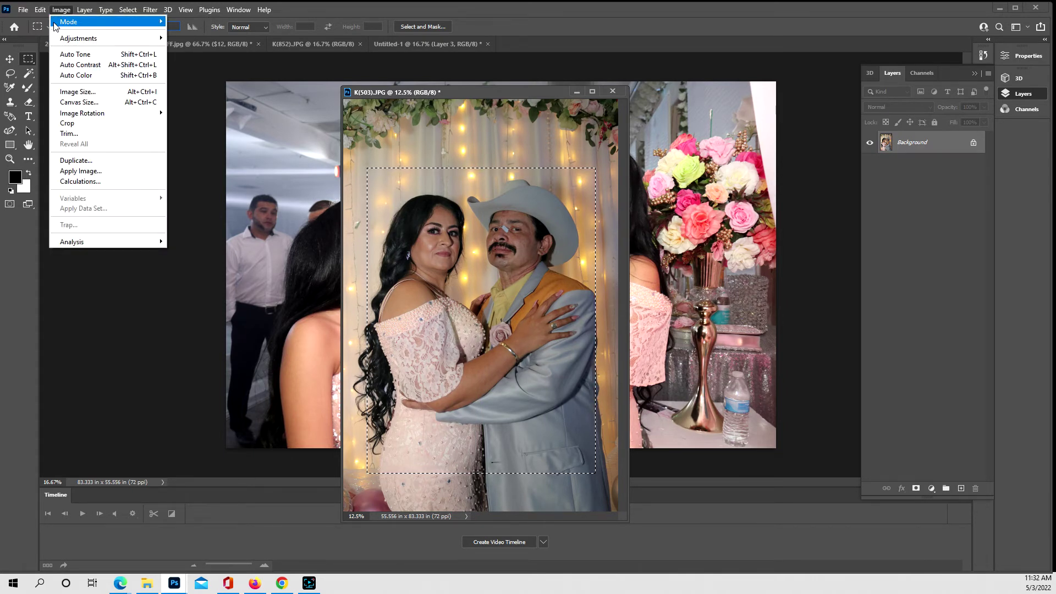
pyautogui.moveTo(40, 9)
pyautogui.click(59, 86)
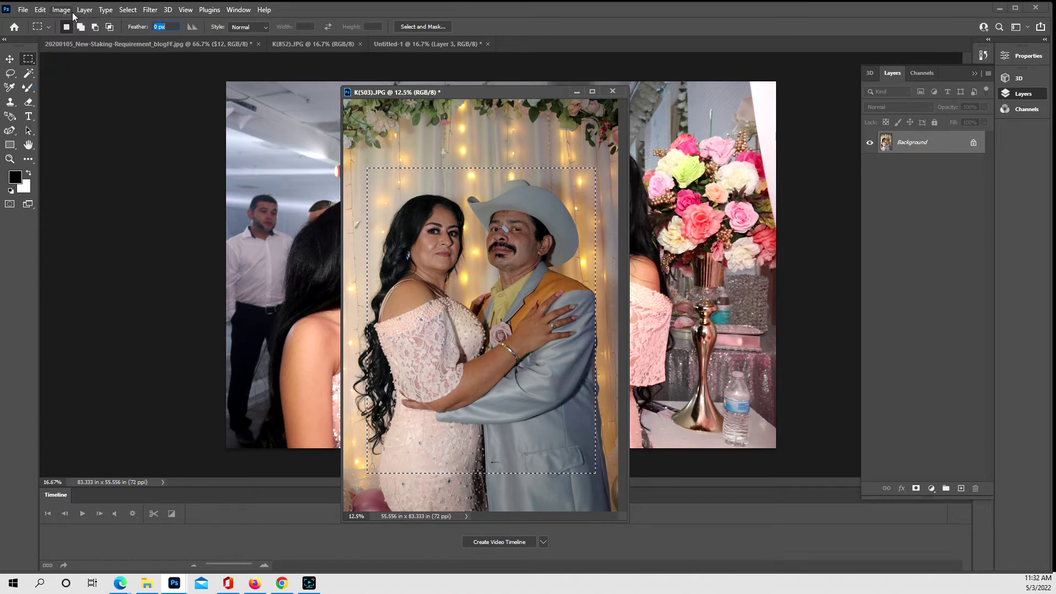
# Return to the Untitled-1 document and close K(503).JPG without saving its changes
pyautogui.click(435, 45)
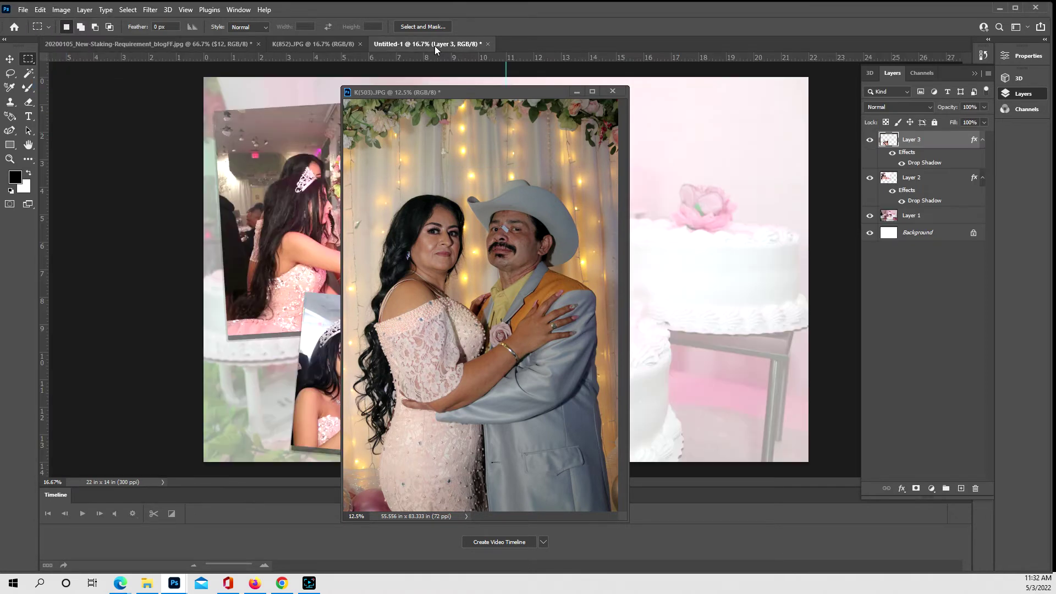
pyautogui.click(612, 91)
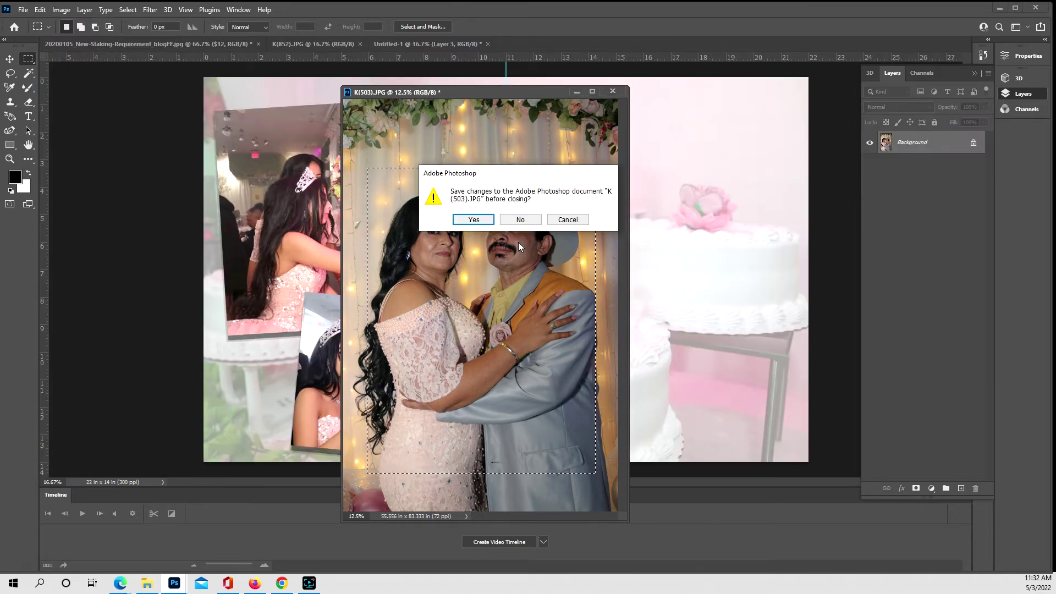
pyautogui.click(513, 222)
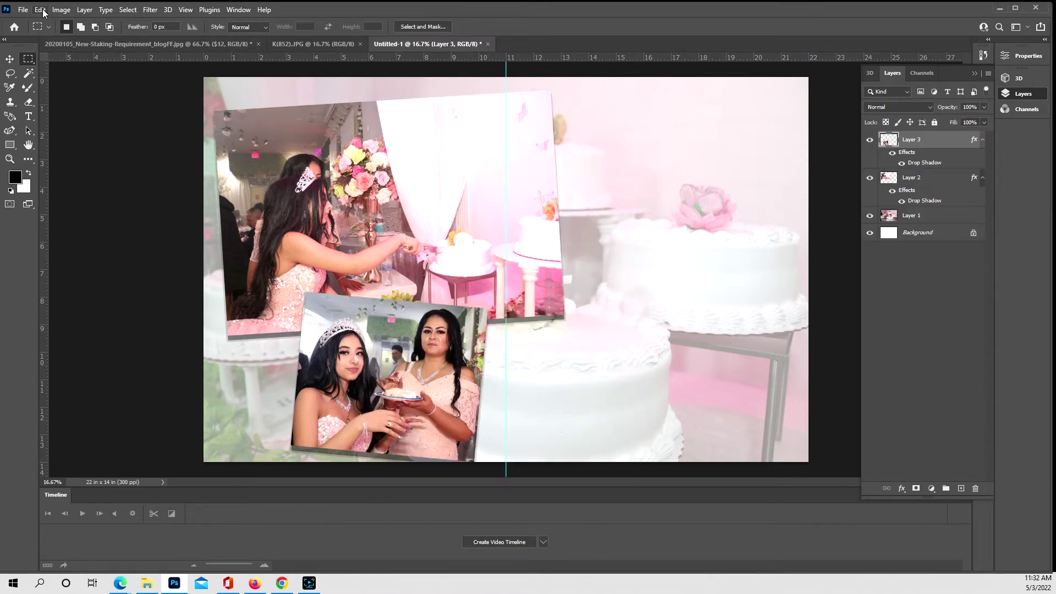
# Paste the copied couple photo into Untitled-1 and scale it to about 96%
pyautogui.click(41, 10)
pyautogui.click(62, 107)
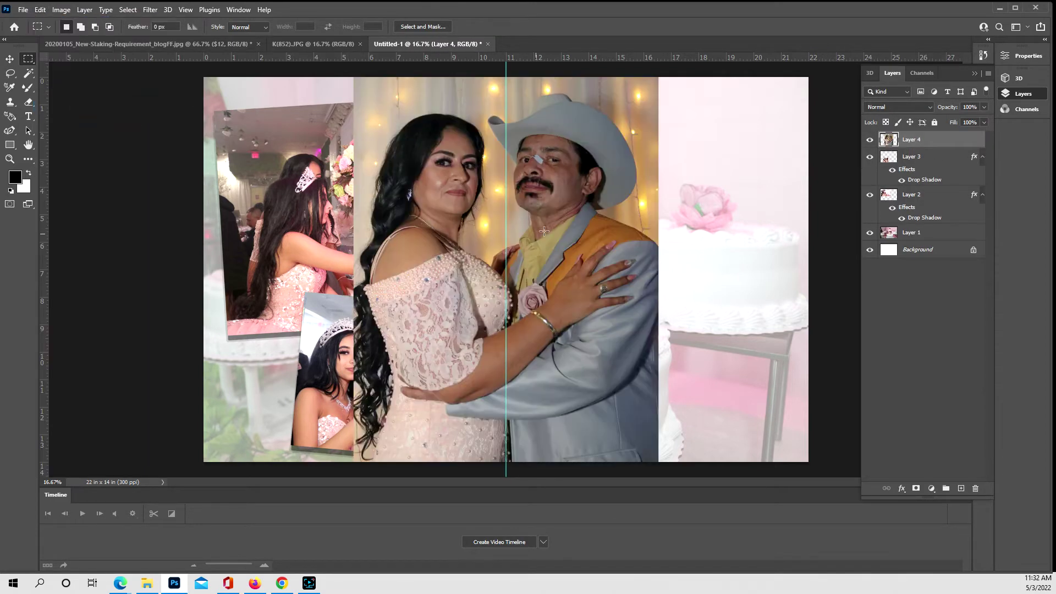
pyautogui.hotkey('ctrl', 't')
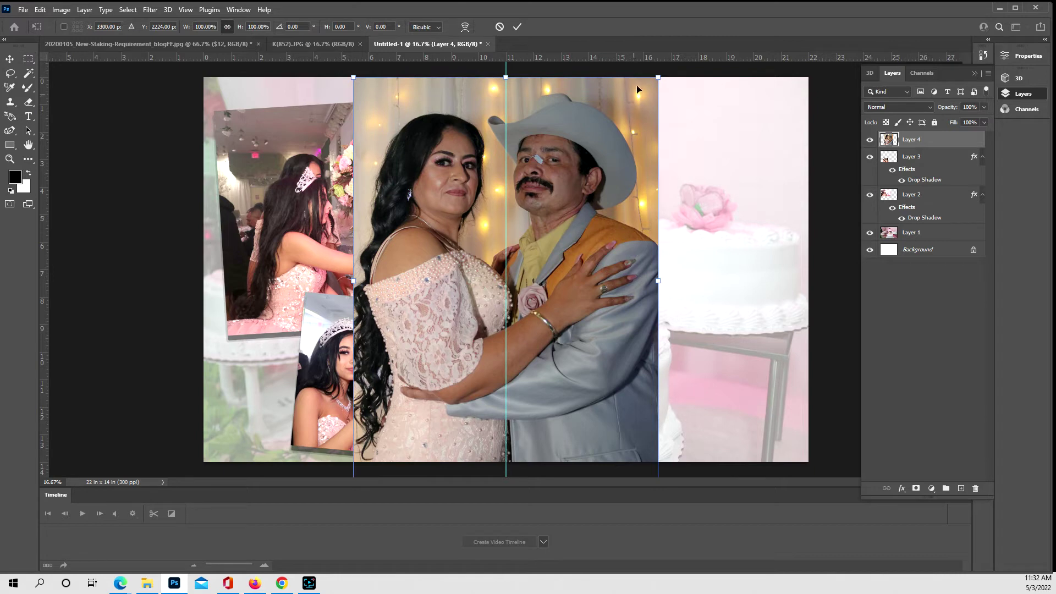
pyautogui.moveTo(658, 77); pyautogui.dragTo(648, 96)
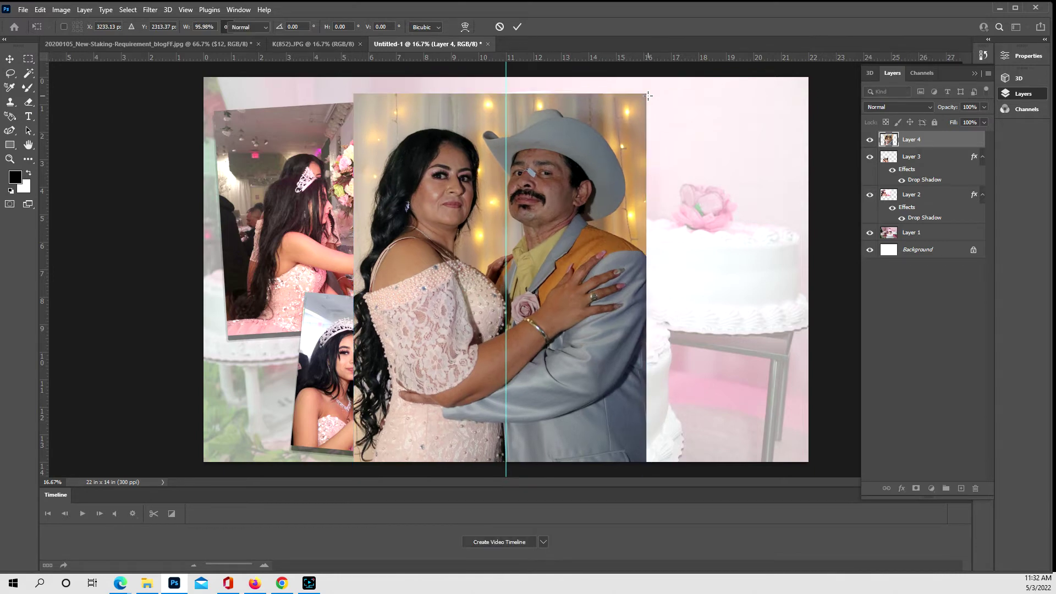
pyautogui.press('Return')
# Brighten the couple photo with Levels by setting the midtone input level to 1.48
pyautogui.hotkey('ctrl', 'l')
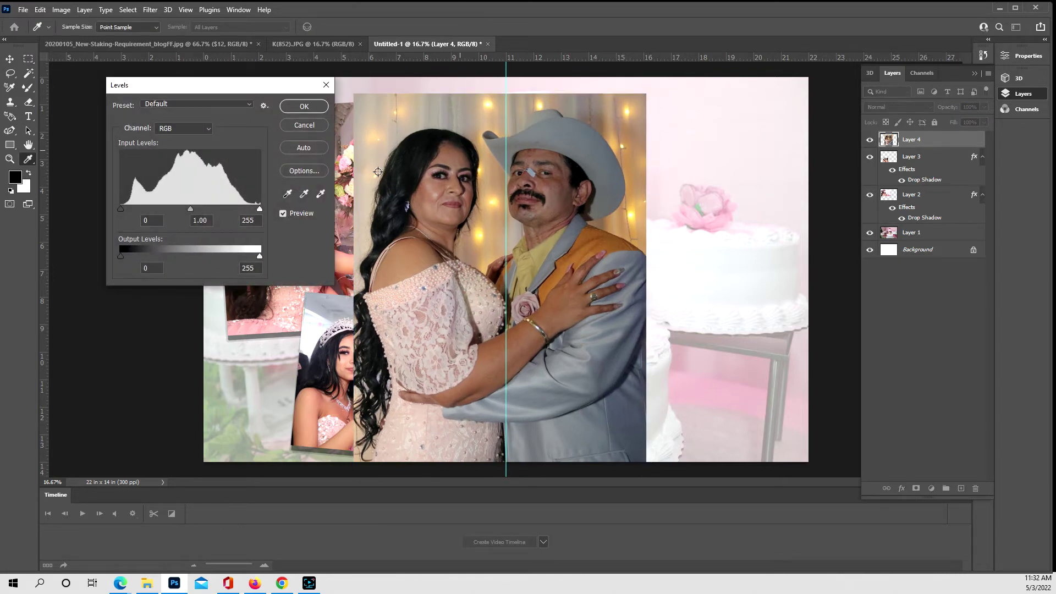
pyautogui.moveTo(189, 209); pyautogui.dragTo(170, 209)
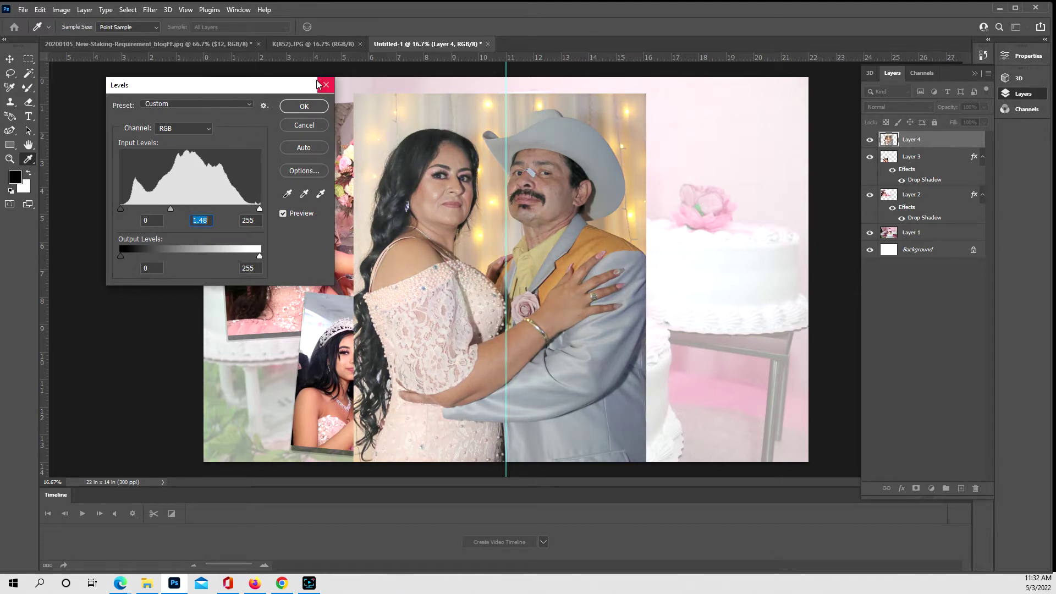
pyautogui.click(304, 107)
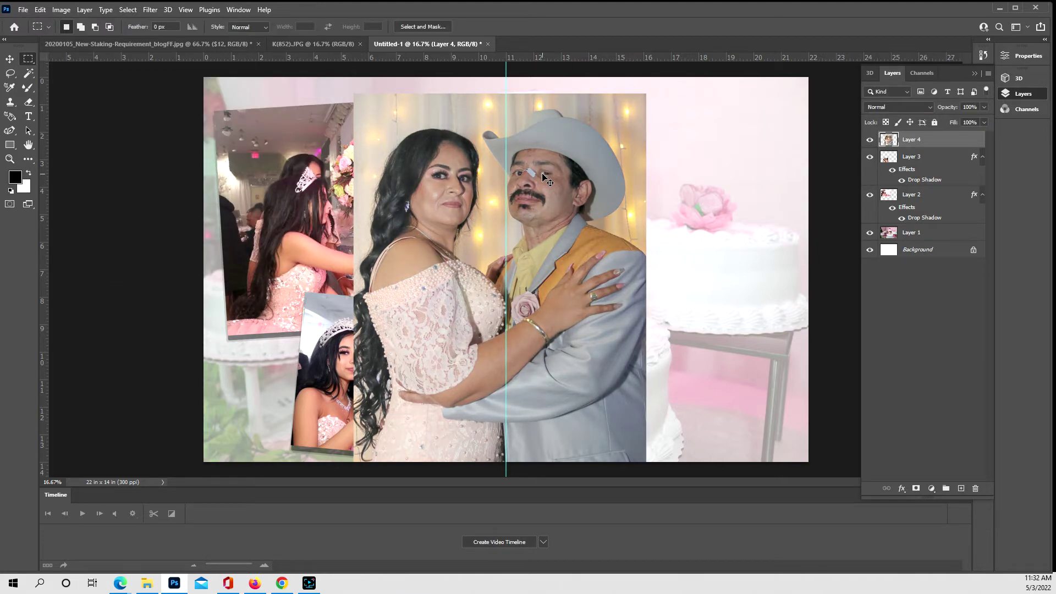
# Scale the couple photo to about 88% and place it upright on the right half of the canvas
pyautogui.hotkey('ctrl', 't')
pyautogui.moveTo(648, 94); pyautogui.dragTo(611, 146)
pyautogui.moveTo(591, 183); pyautogui.dragTo(754, 140)
pyautogui.moveTo(766, 102)
pyautogui.mouseDown()
pyautogui.moveTo(774, 92)
pyautogui.moveTo(775, 119)
pyautogui.mouseUp()
pyautogui.hotkey('ctrl', 'z')
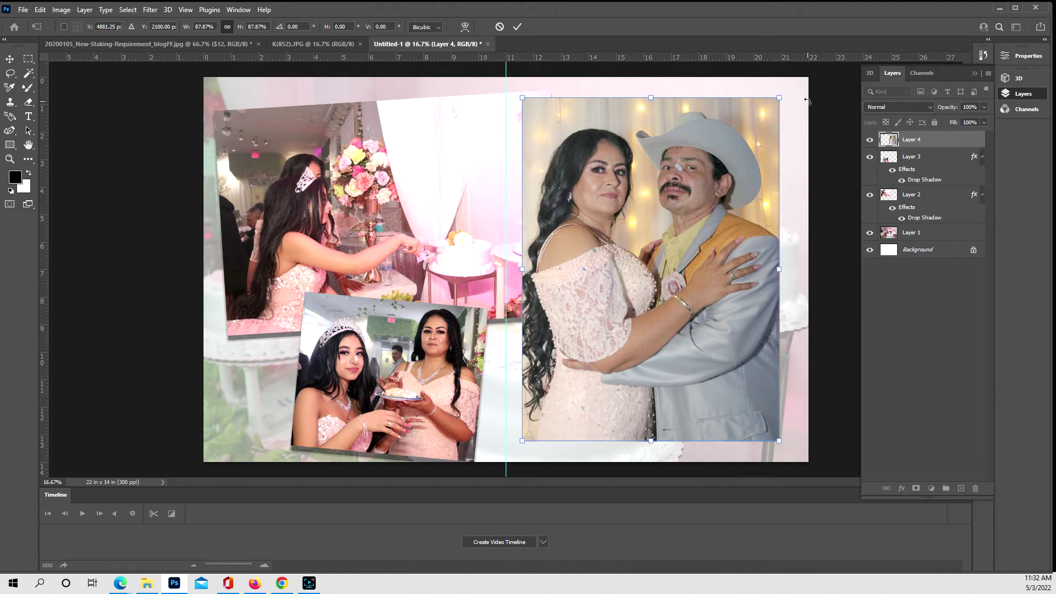
# Give the couple photo layer a drop shadow and leave it without a stroke effect
pyautogui.click(957, 144)
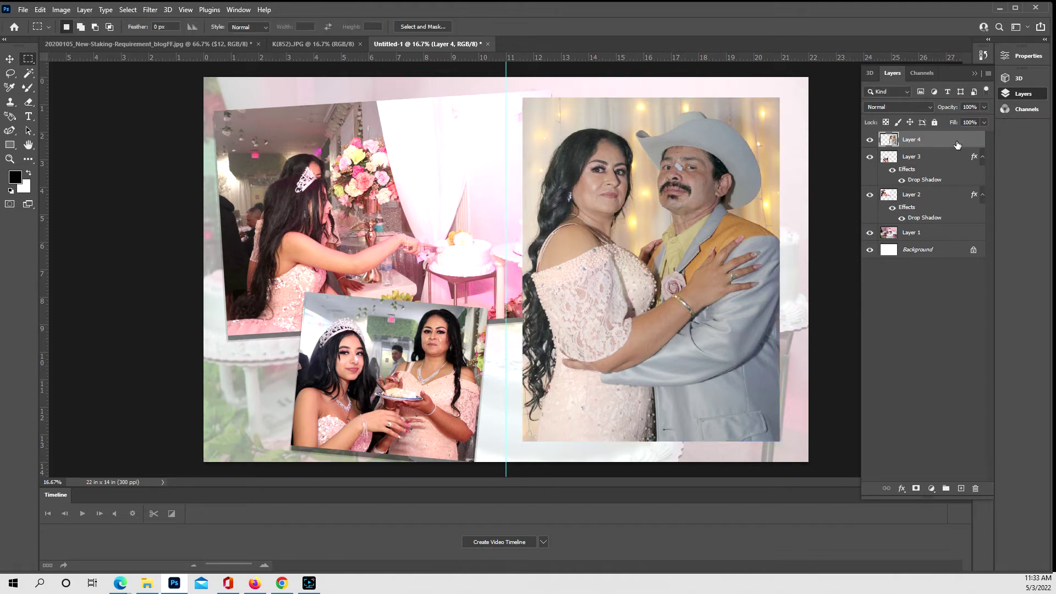
pyautogui.press('space')
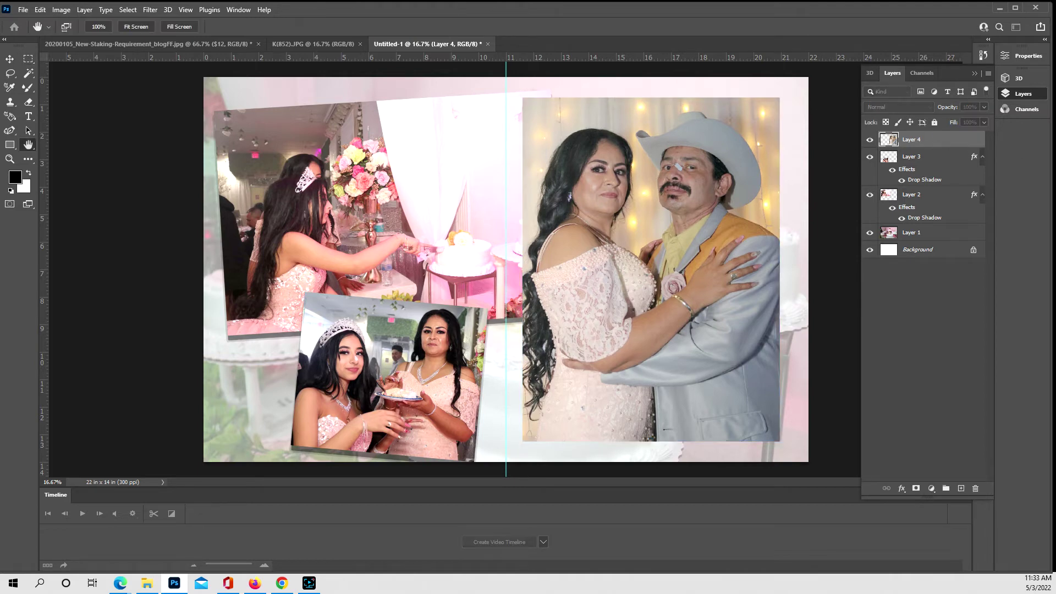
pyautogui.press('Return')
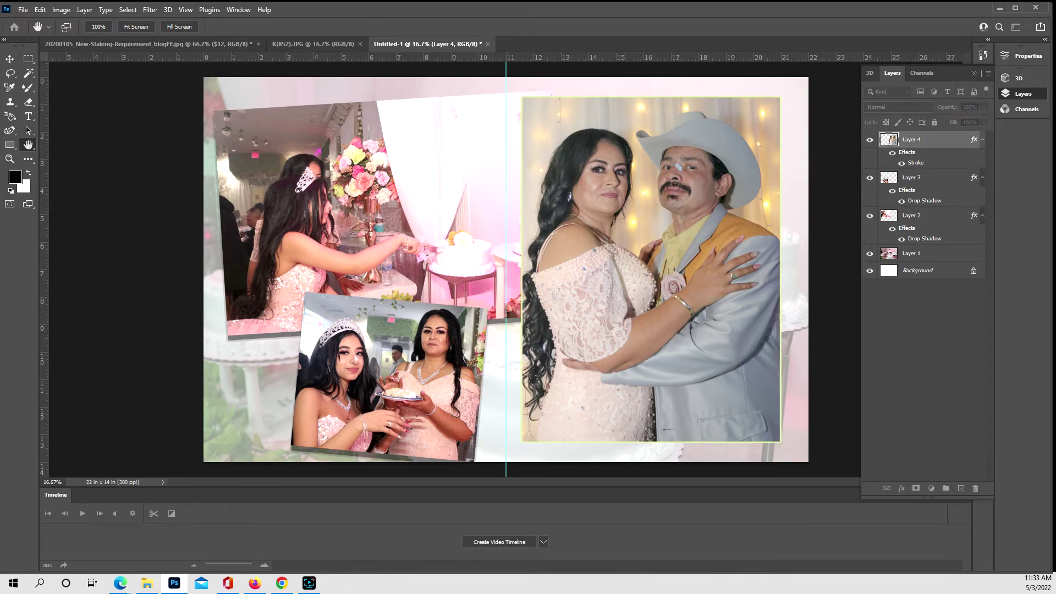
pyautogui.click(902, 163)
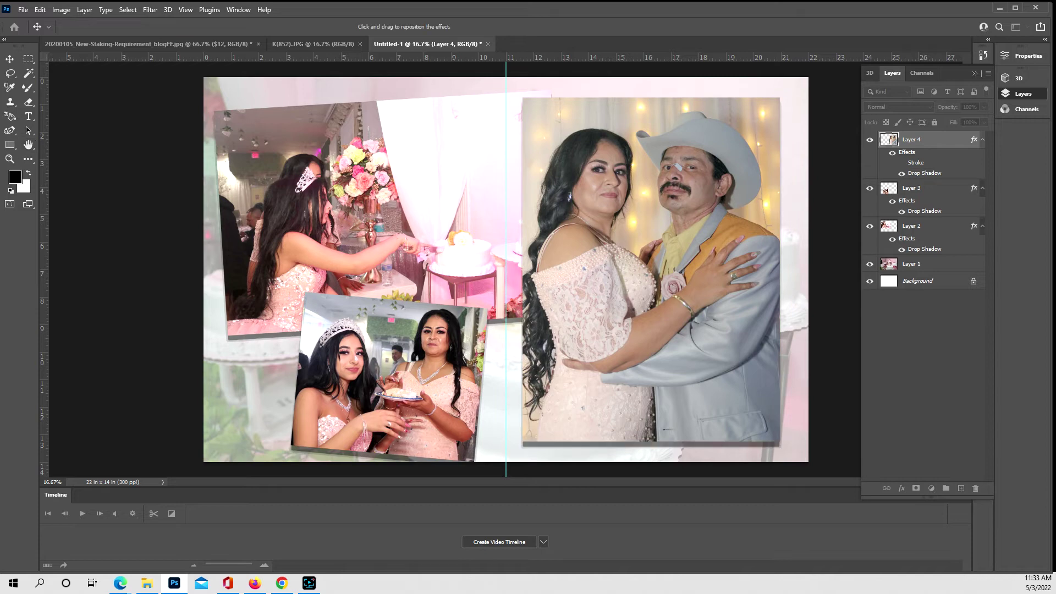
pyautogui.press('Return')
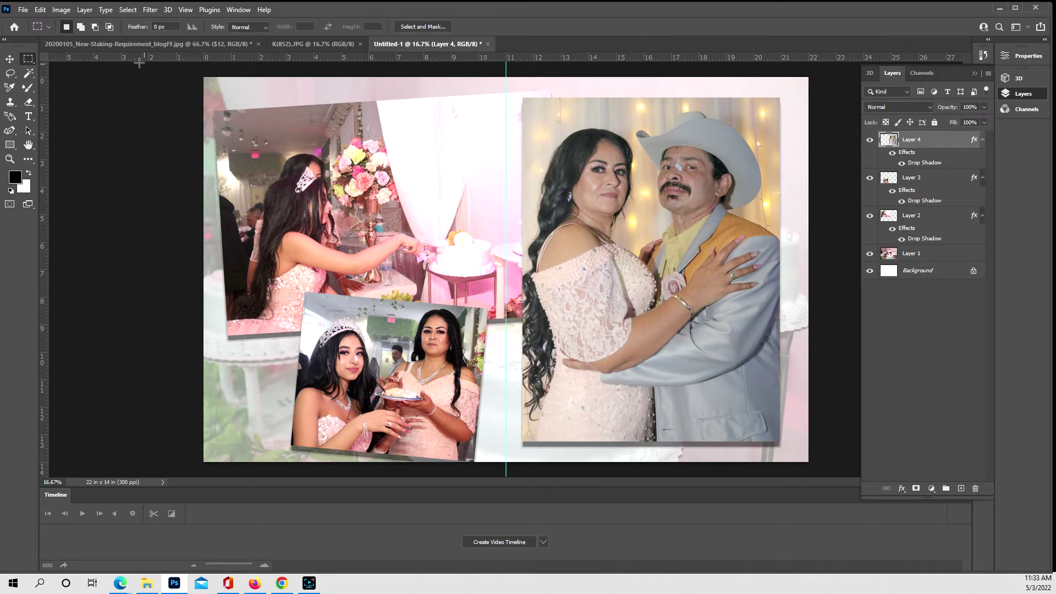
# Copy a rectangular area around the two women in K(852).JPG and paste it into Untitled-1
pyautogui.click(315, 44)
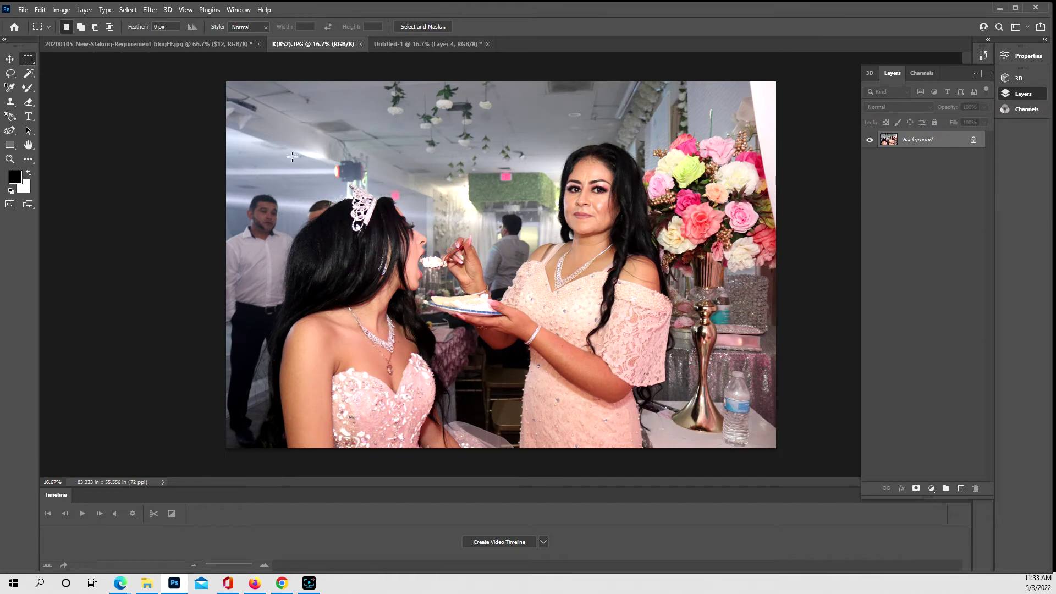
pyautogui.moveTo(290, 155); pyautogui.dragTo(684, 419)
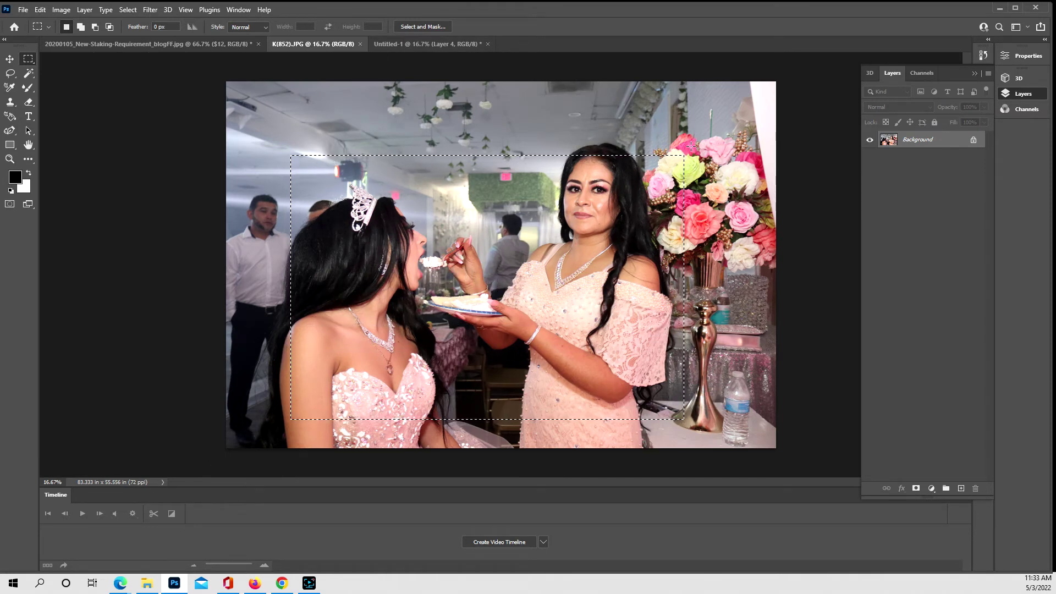
pyautogui.moveTo(674, 171); pyautogui.dragTo(670, 155)
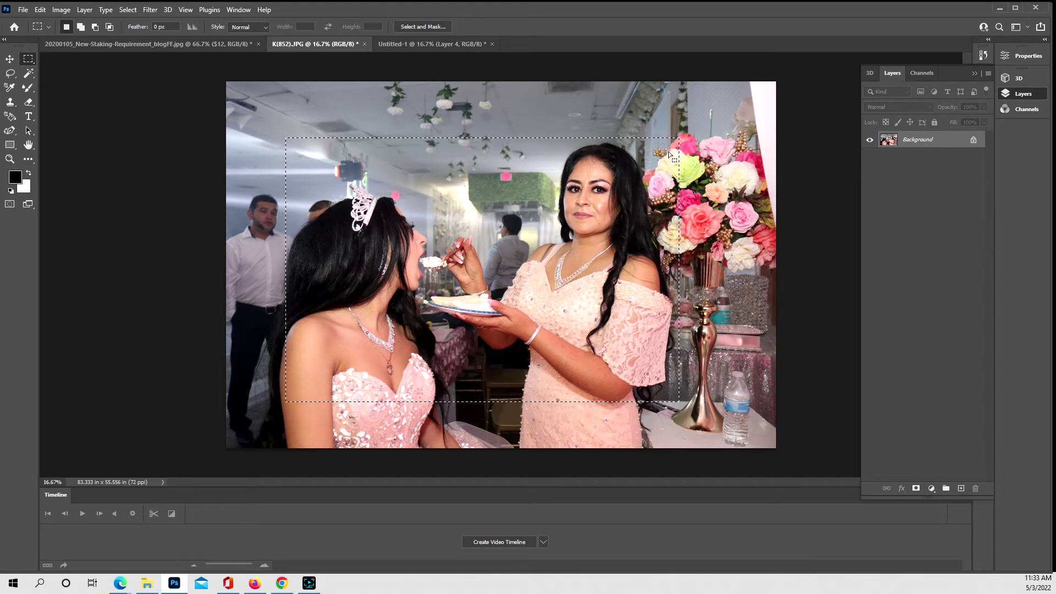
pyautogui.click(39, 11)
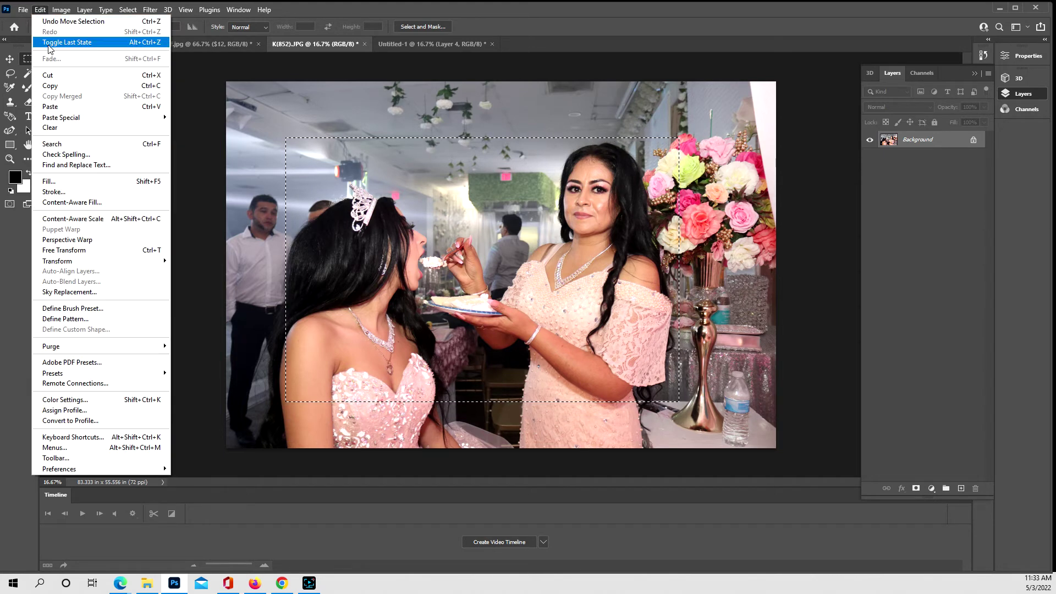
pyautogui.click(62, 87)
pyautogui.click(421, 46)
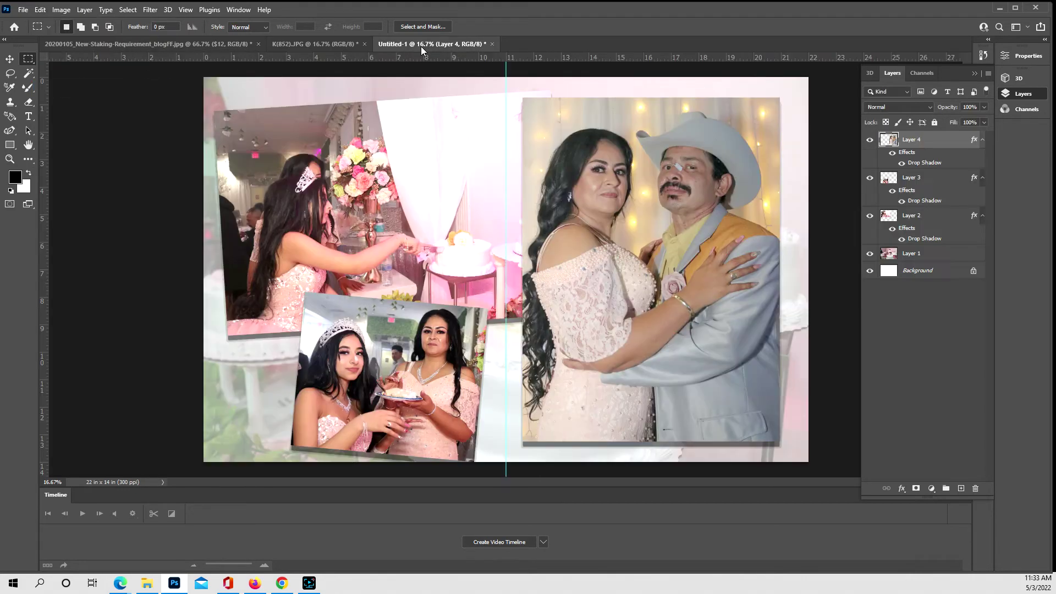
pyautogui.click(41, 10)
pyautogui.click(51, 107)
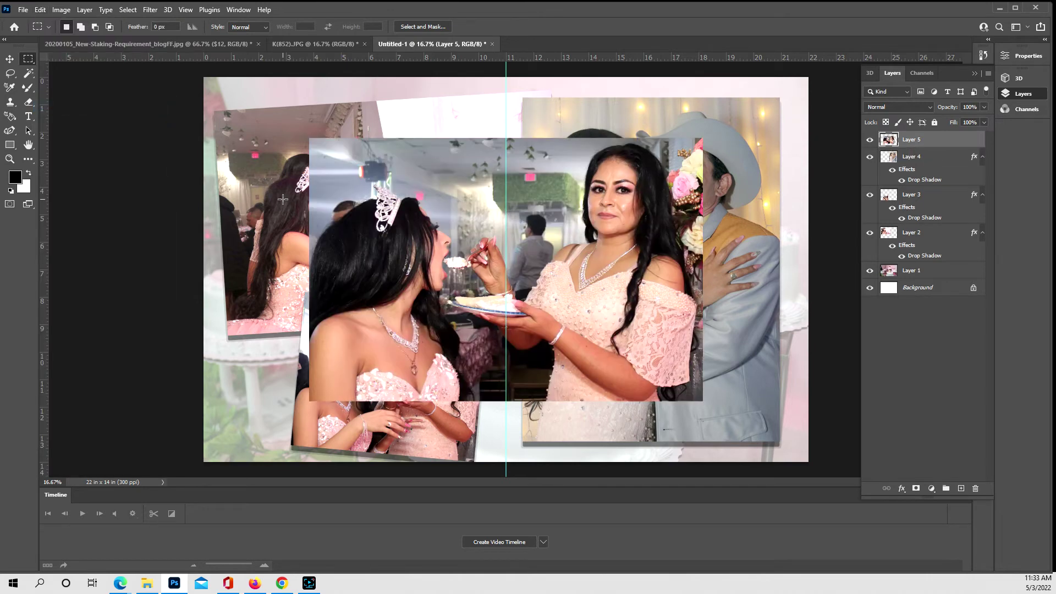
# Scale the pasted cake-feeding photo to about 38%, tilt it about -5.6°, and place it over the couple photo's lower-right corner
pyautogui.hotkey('ctrl', 't')
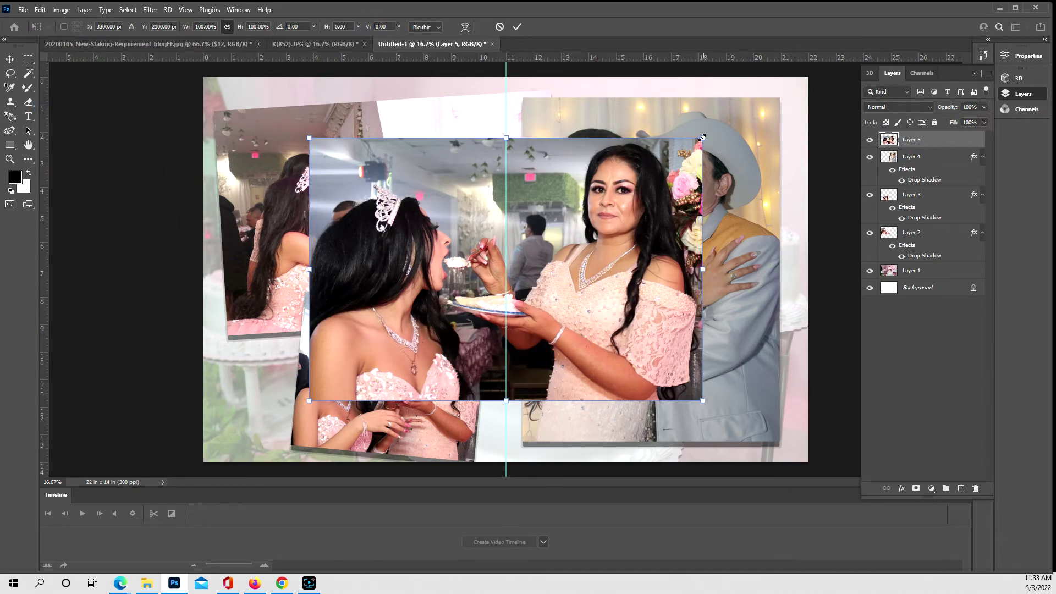
pyautogui.moveTo(702, 136); pyautogui.dragTo(456, 284)
pyautogui.moveTo(417, 352); pyautogui.dragTo(749, 387)
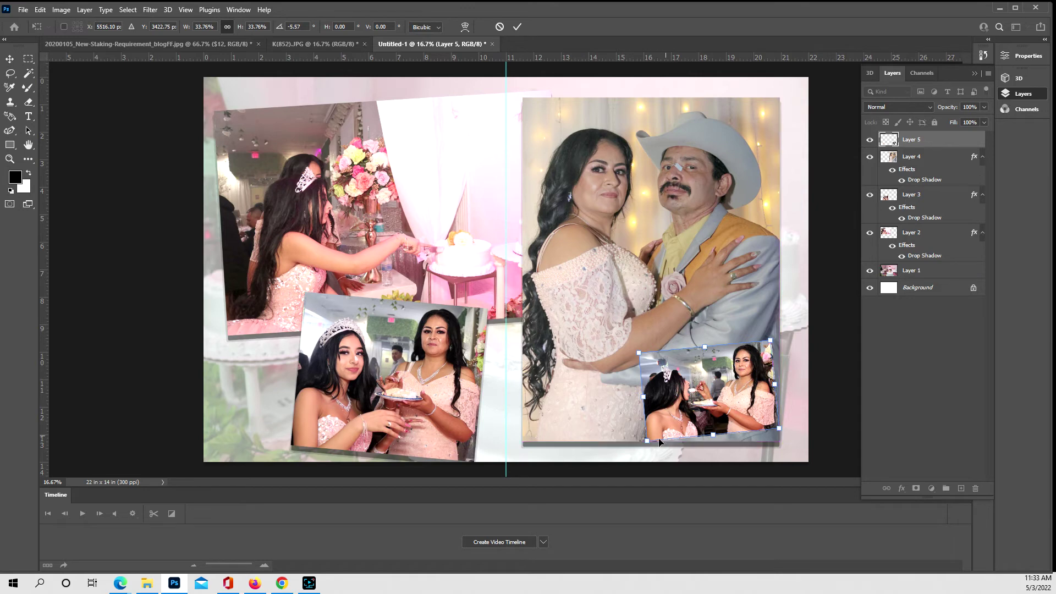
pyautogui.moveTo(648, 441); pyautogui.dragTo(632, 456)
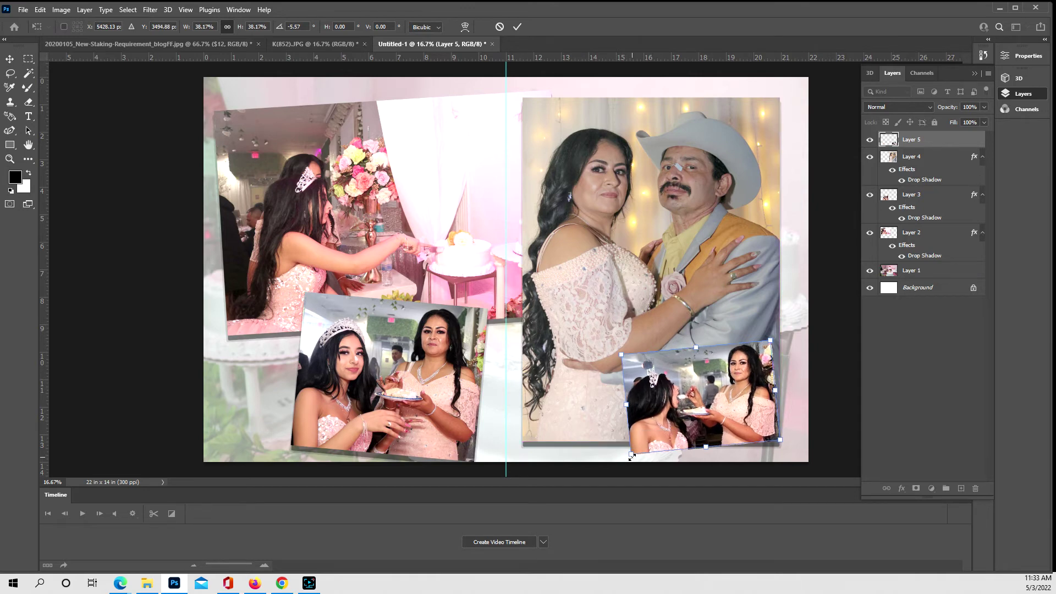
pyautogui.press('Return')
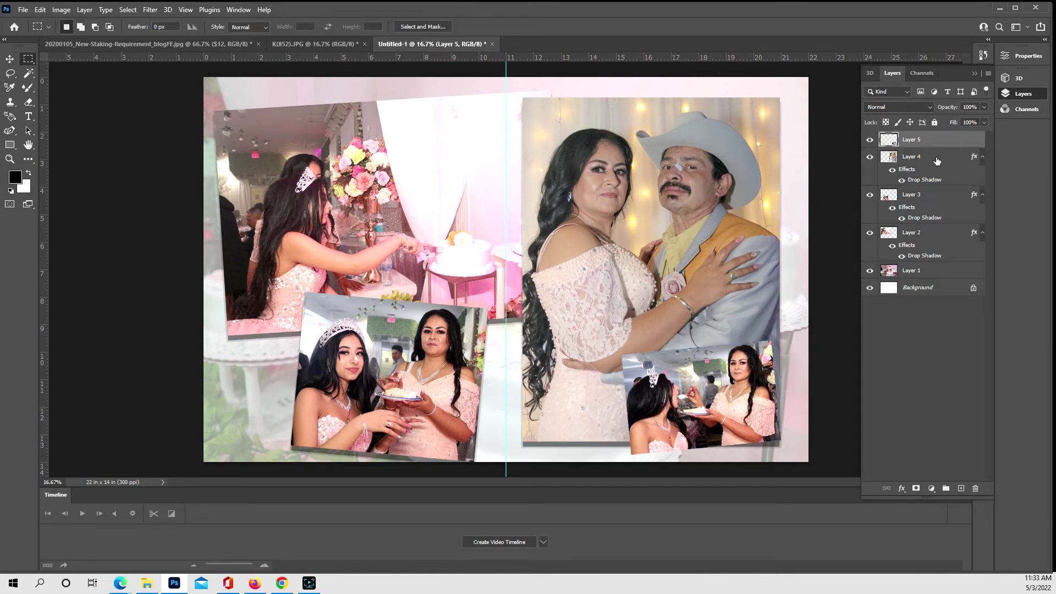
# Give the small cake-feeding photo layer a drop shadow and leave it without a stroke effect
pyautogui.press('space')
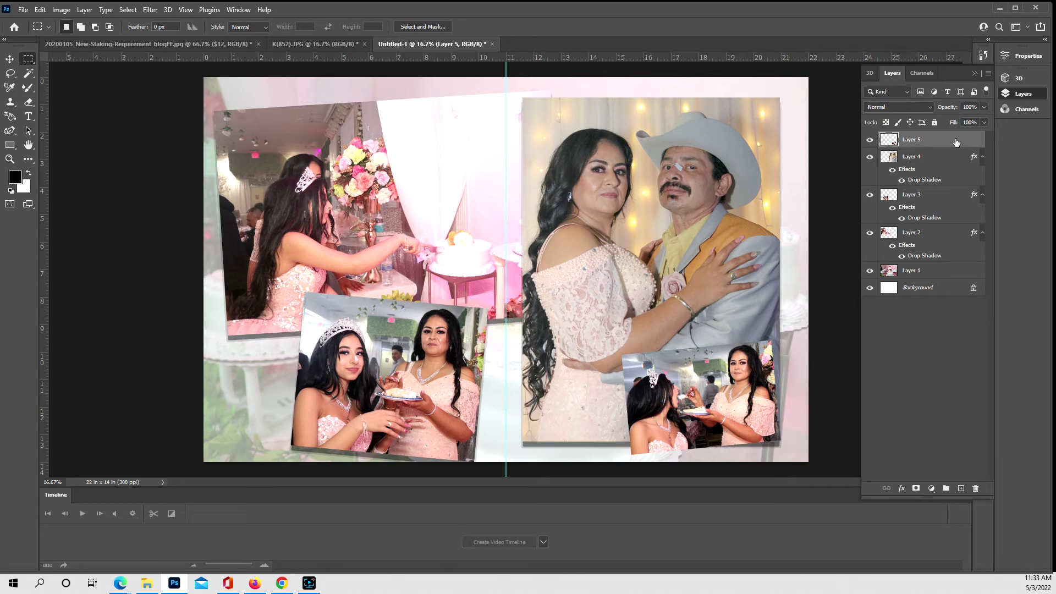
pyautogui.press('Return')
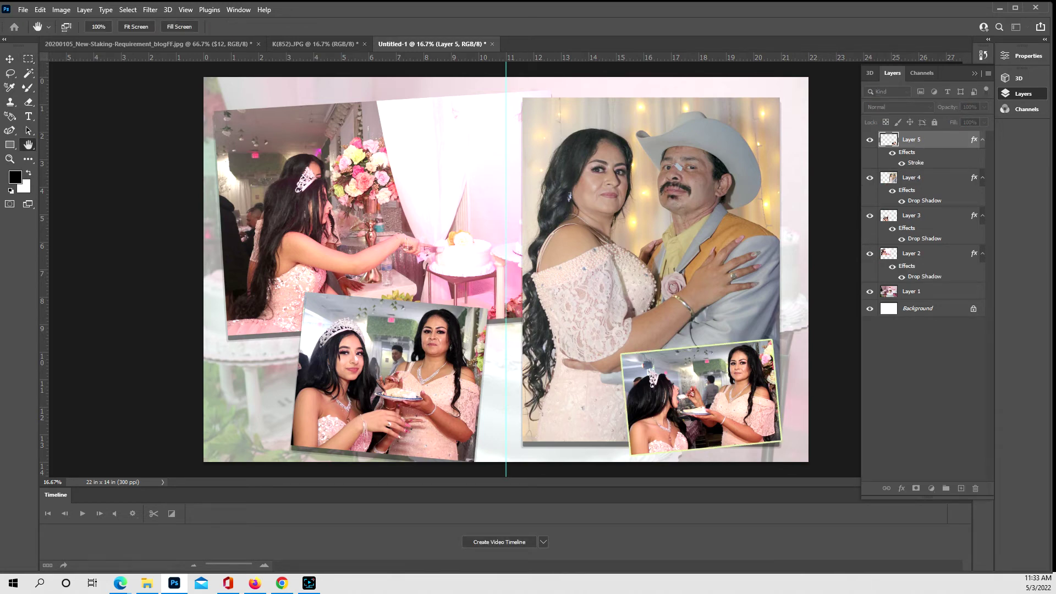
pyautogui.click(901, 163)
pyautogui.click(357, 341)
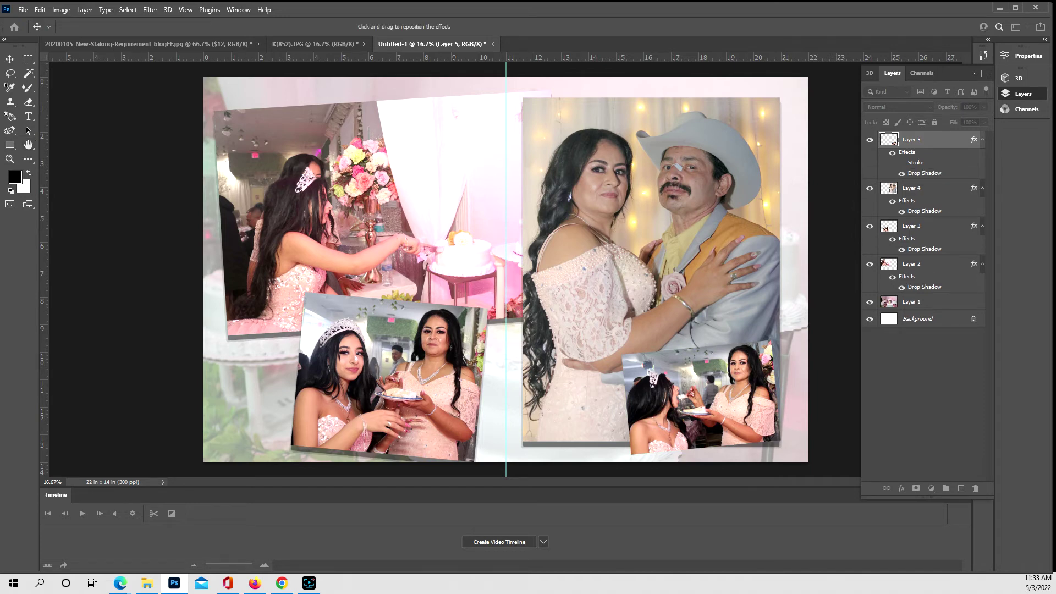
pyautogui.press('Return')
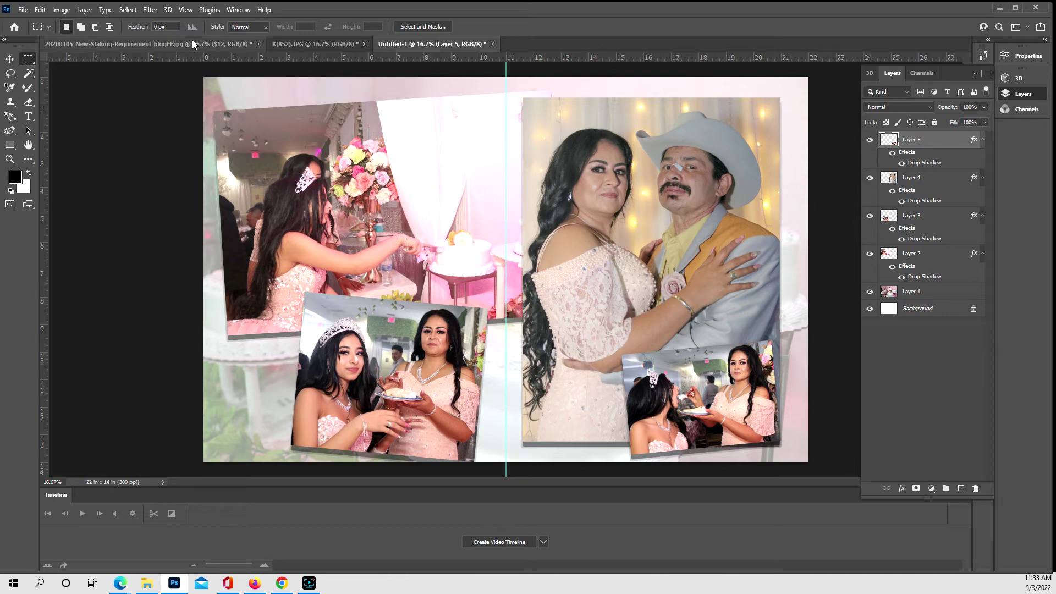
# Browse the photos in the FF pictures folder through to the end for another image to open
pyautogui.click(24, 10)
pyautogui.click(33, 32)
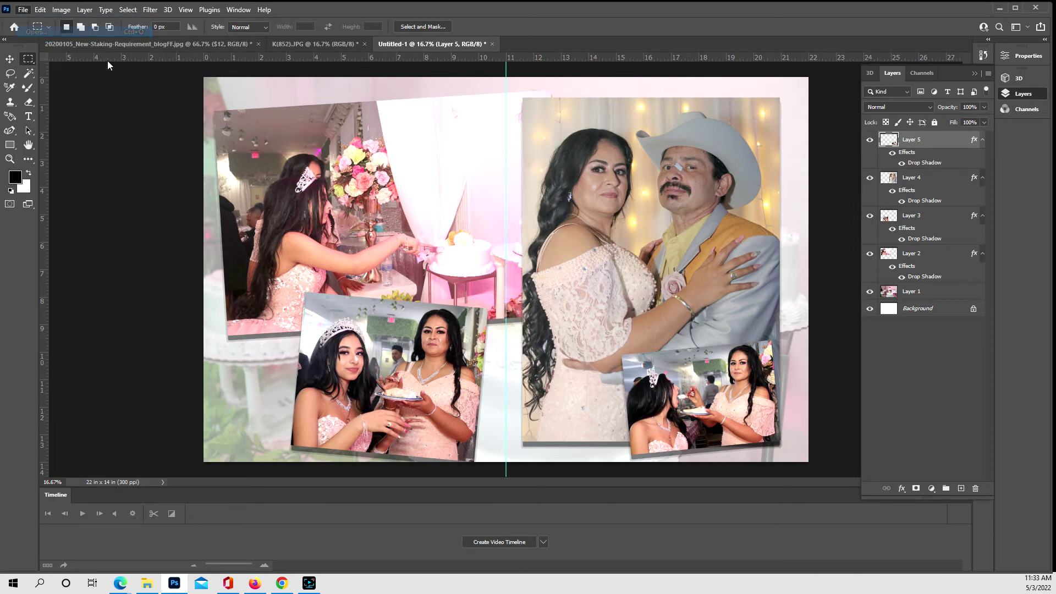
pyautogui.scroll(-3, 521, 267)
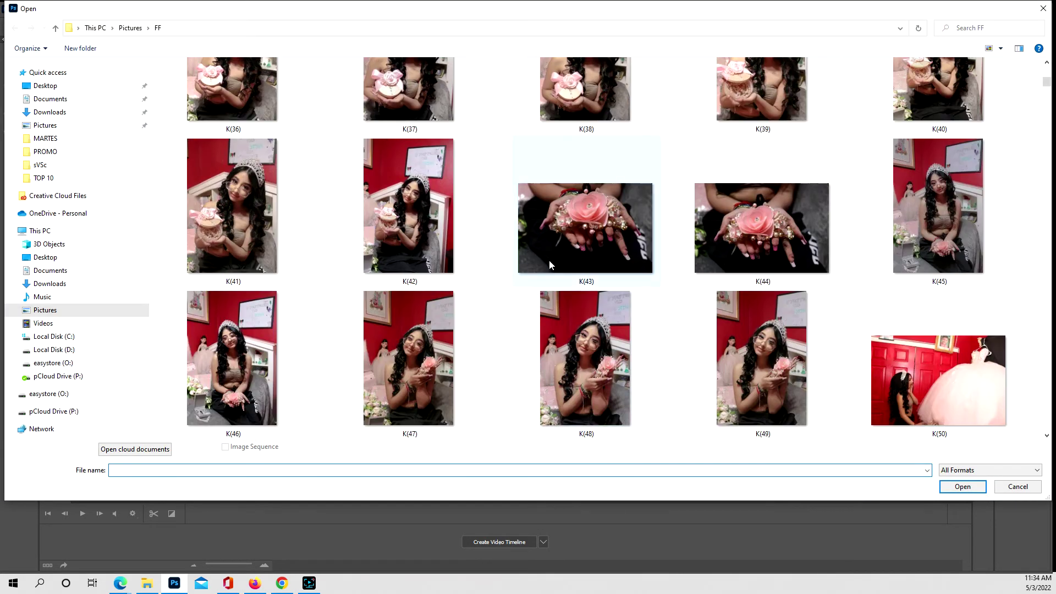
pyautogui.scroll(-9, 550, 265)
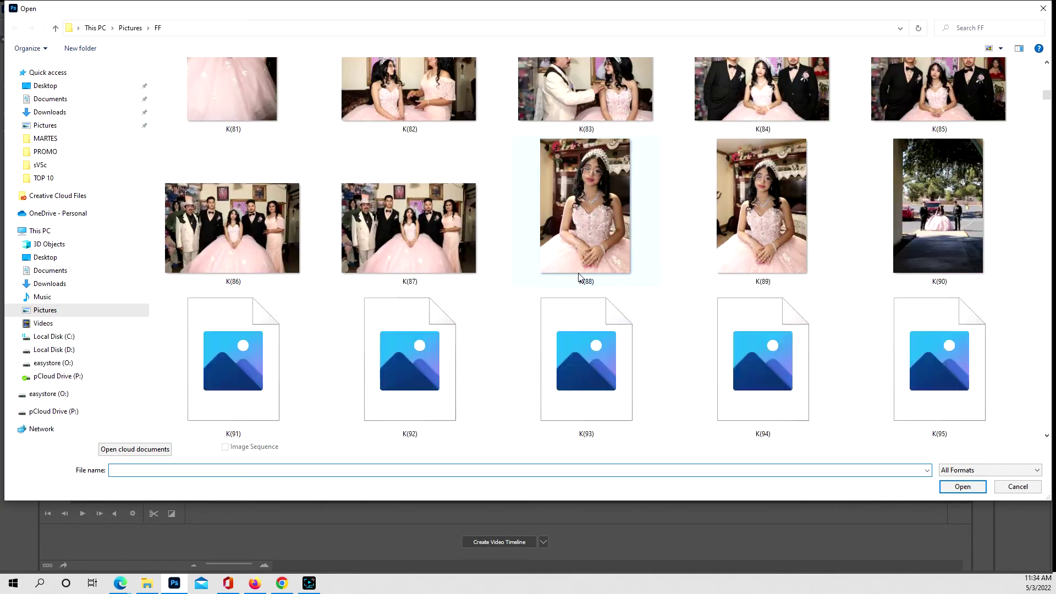
pyautogui.scroll(-13, 578, 277)
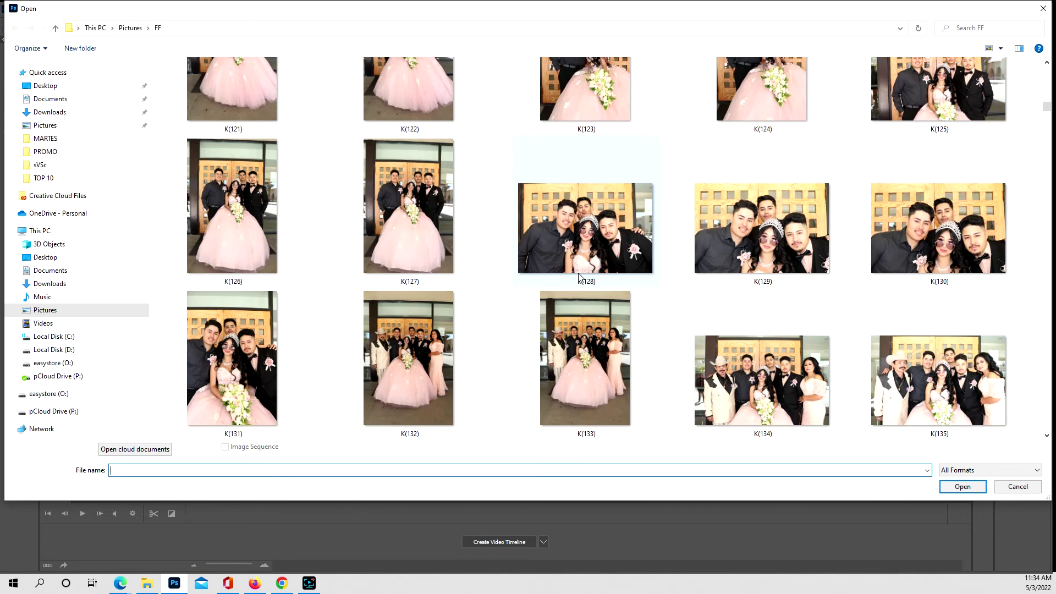
pyautogui.scroll(-19, 578, 277)
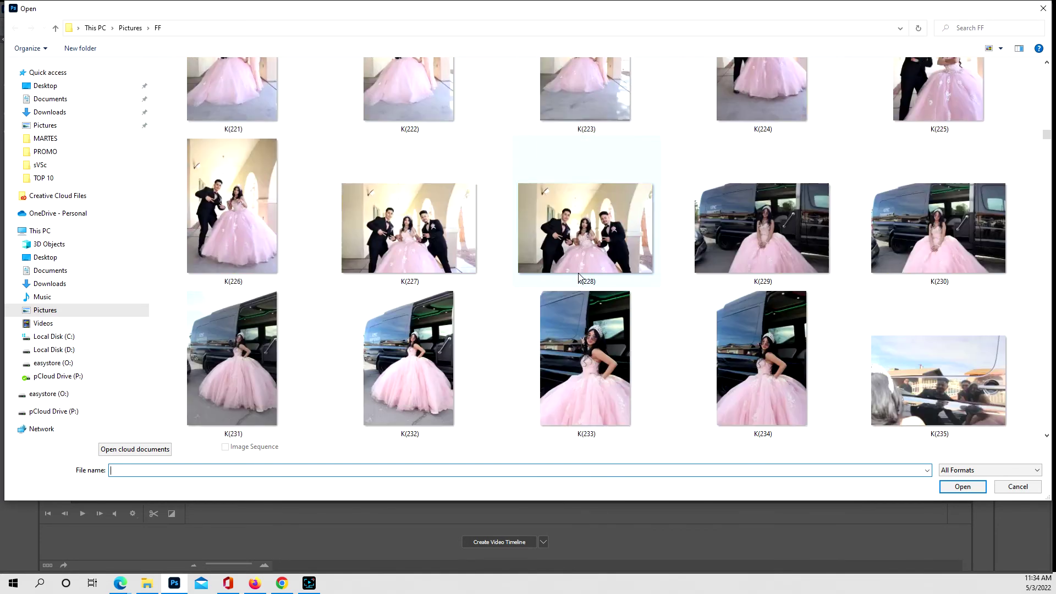
pyautogui.scroll(-17, 579, 277)
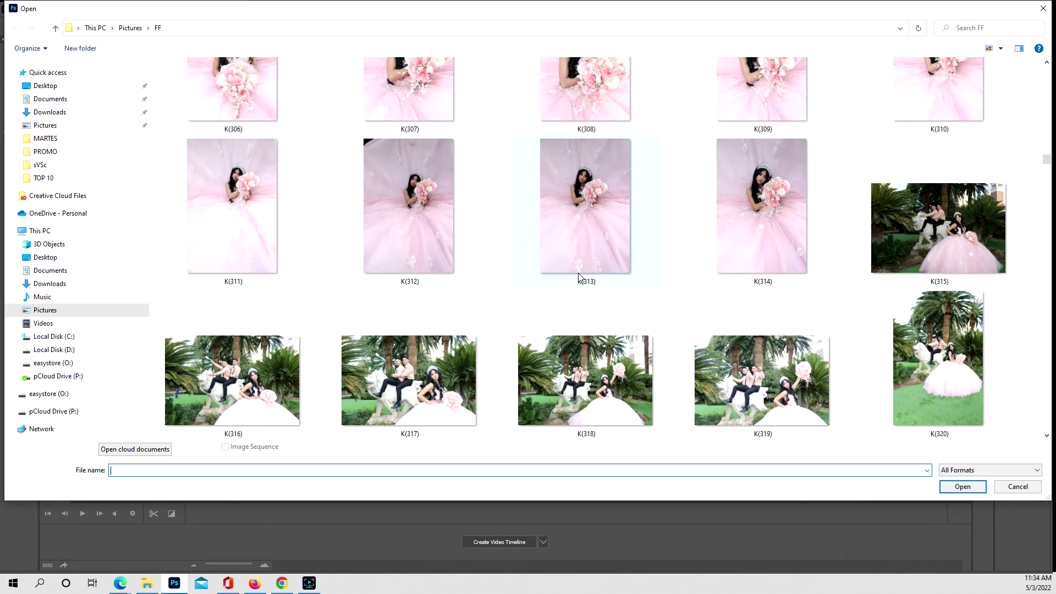
pyautogui.scroll(-19, 579, 277)
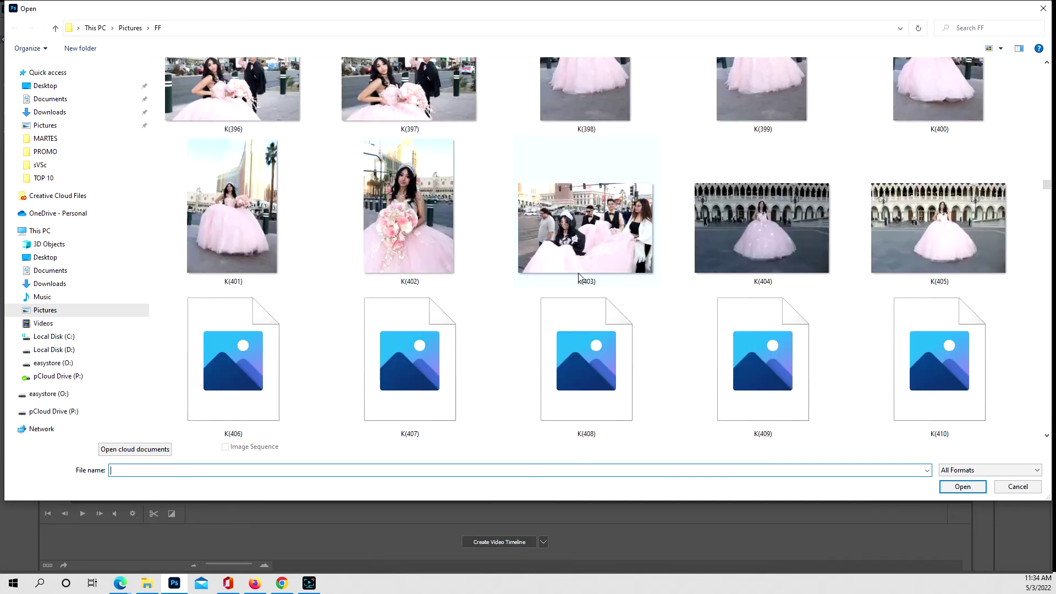
pyautogui.scroll(-16, 579, 276)
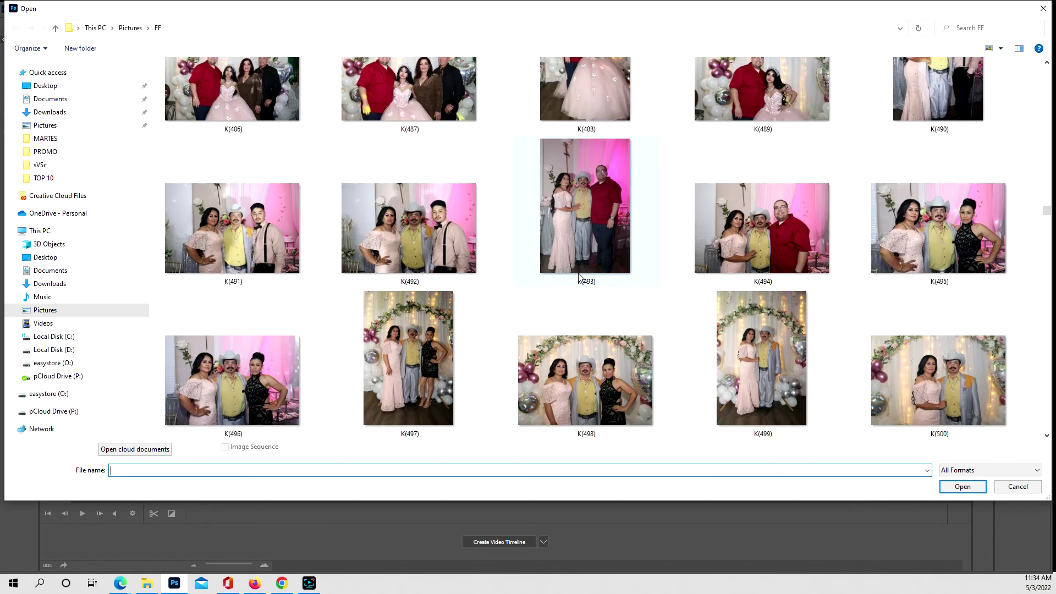
pyautogui.scroll(-9, 579, 277)
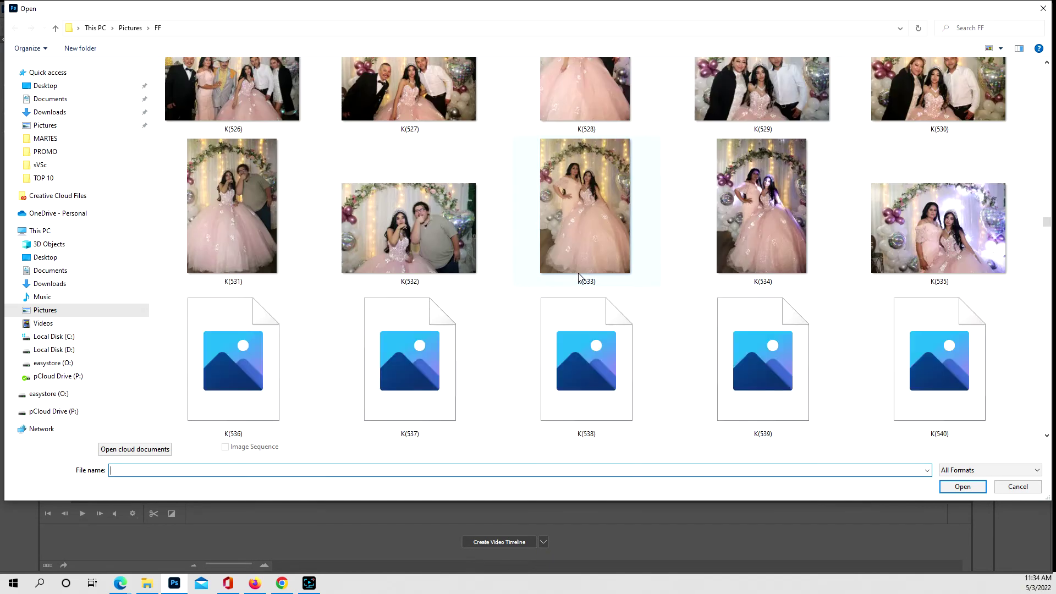
pyautogui.scroll(-17, 579, 277)
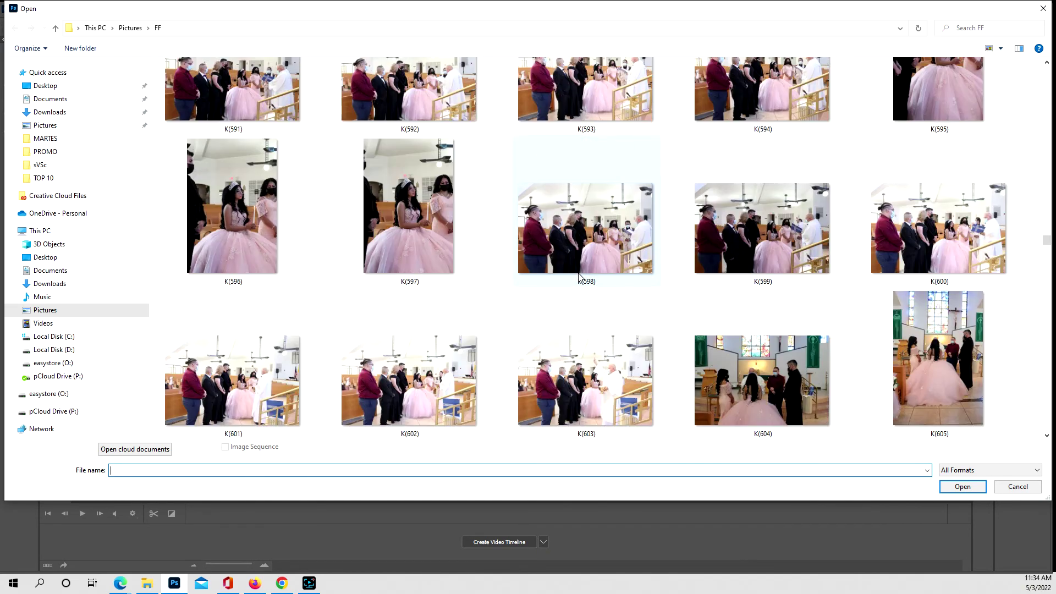
pyautogui.scroll(-16, 579, 277)
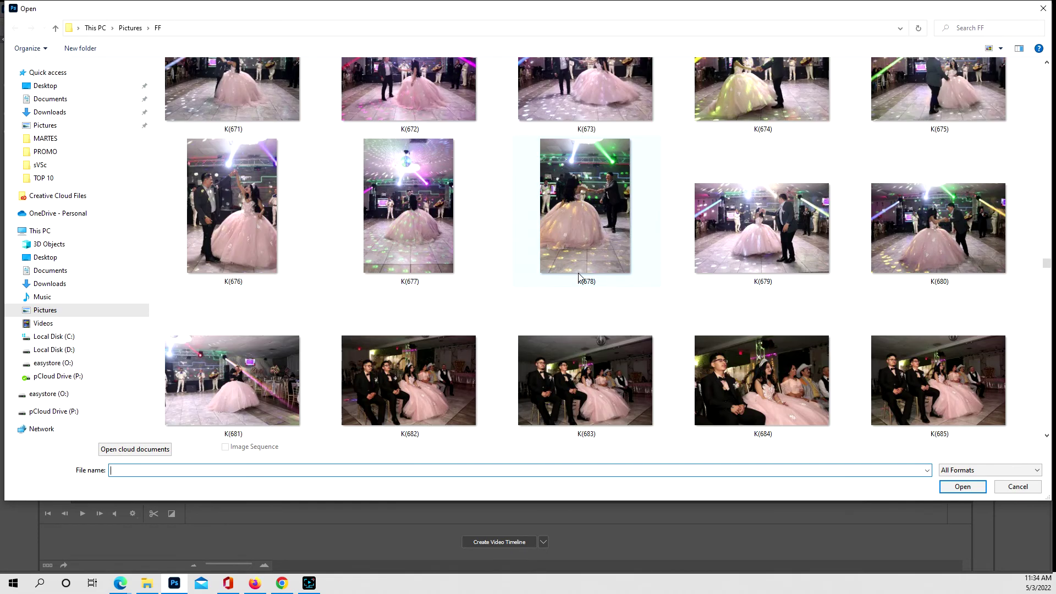
pyautogui.scroll(-19, 579, 276)
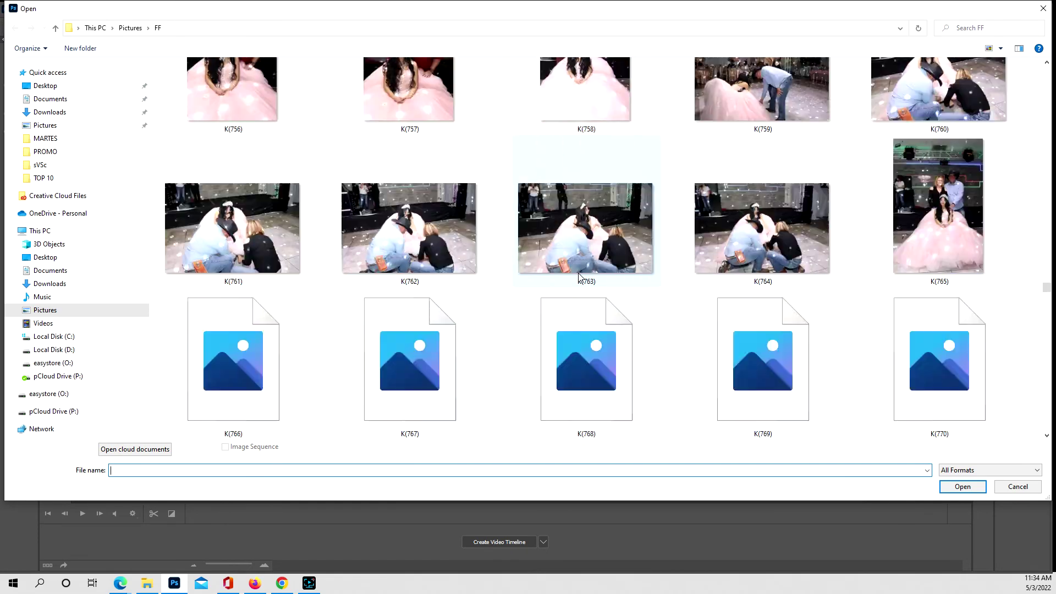
pyautogui.scroll(-6, 579, 277)
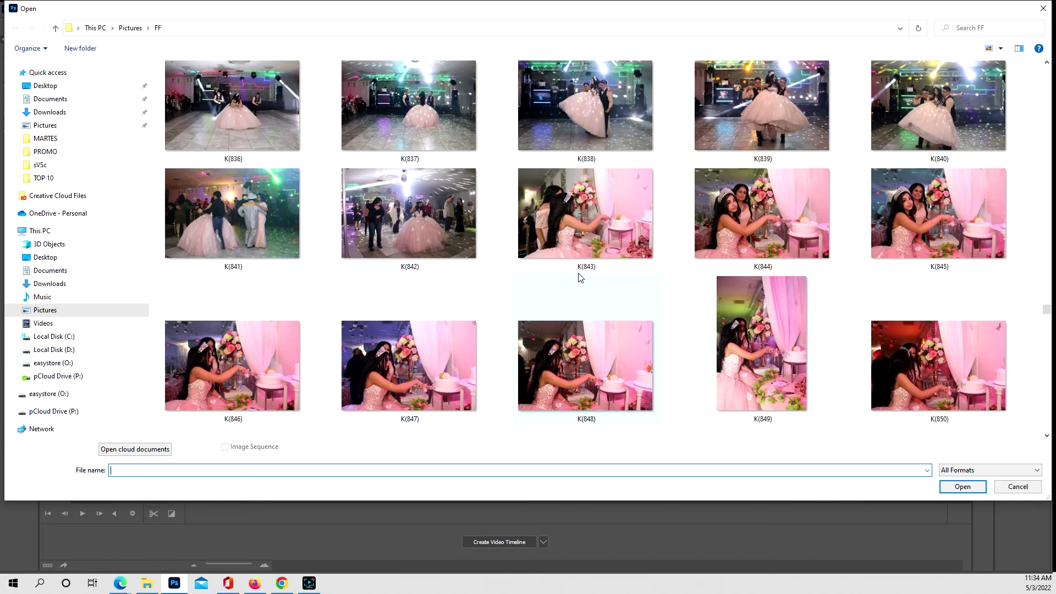
pyautogui.scroll(-1, 579, 277)
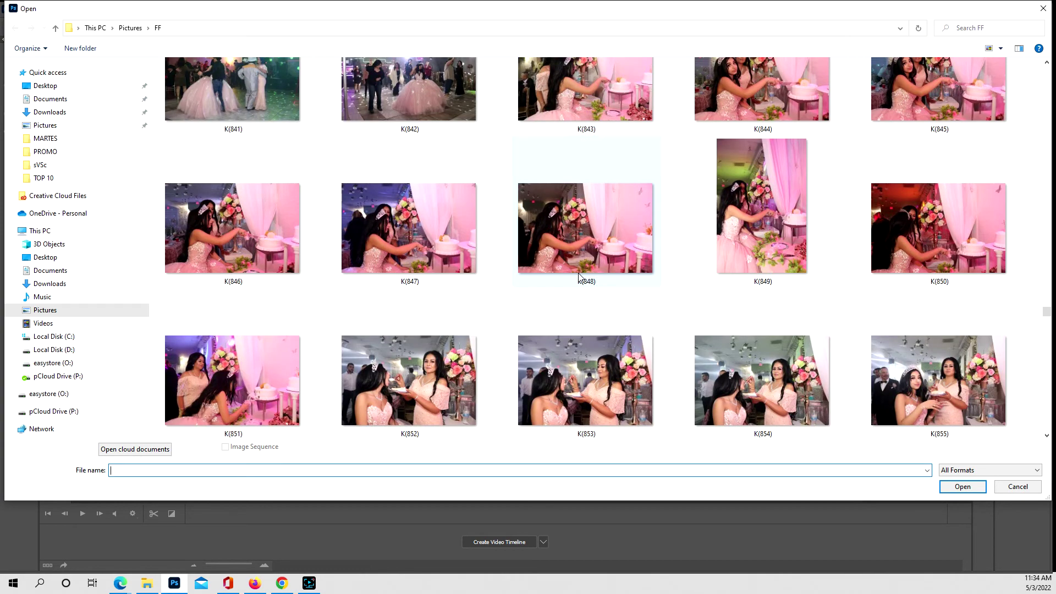
pyautogui.scroll(-1, 579, 277)
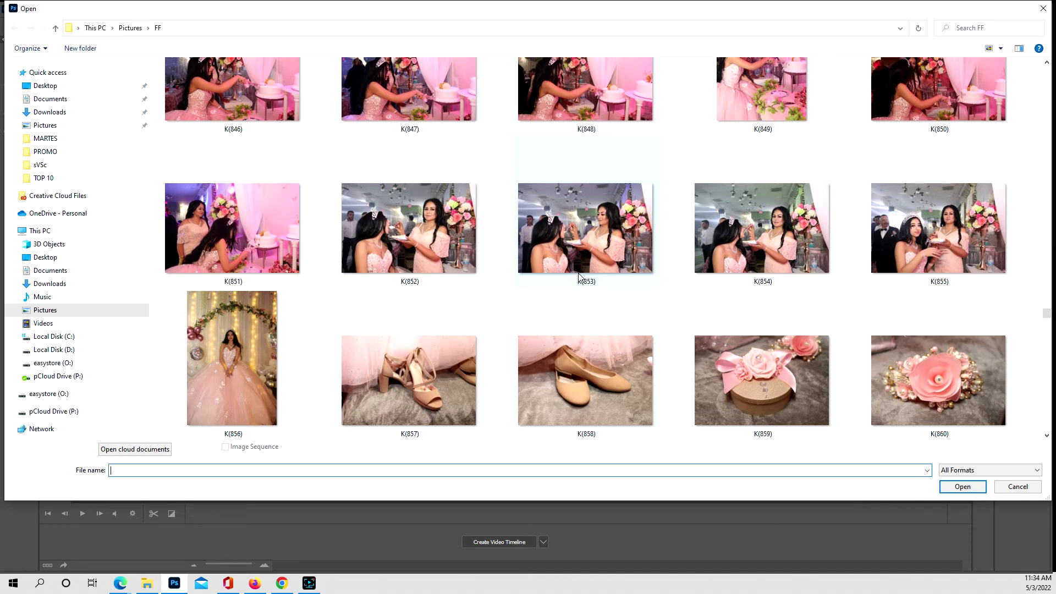
pyautogui.scroll(-8, 578, 277)
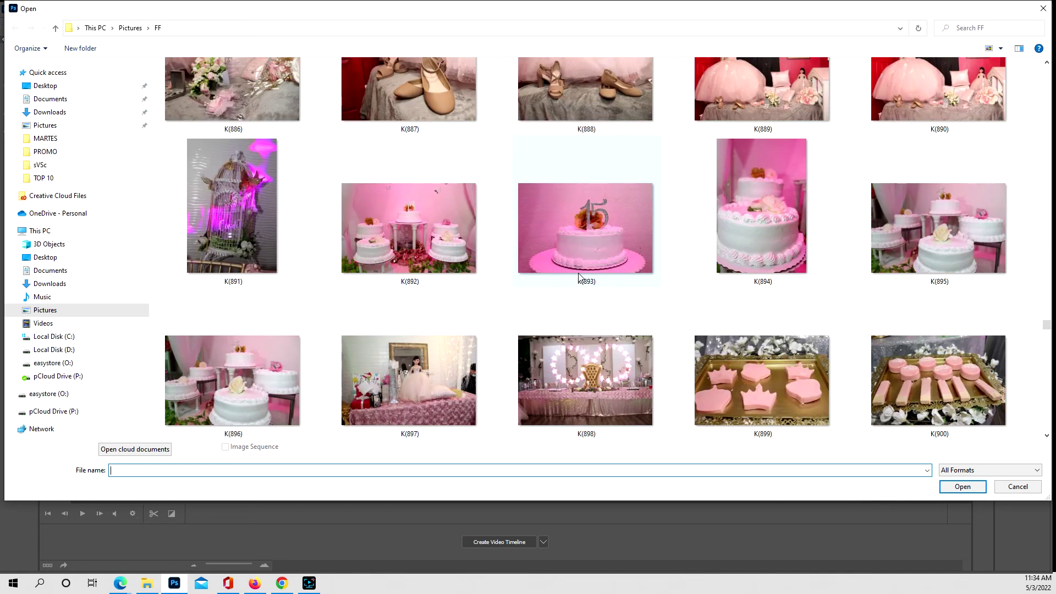
pyautogui.scroll(-7, 579, 276)
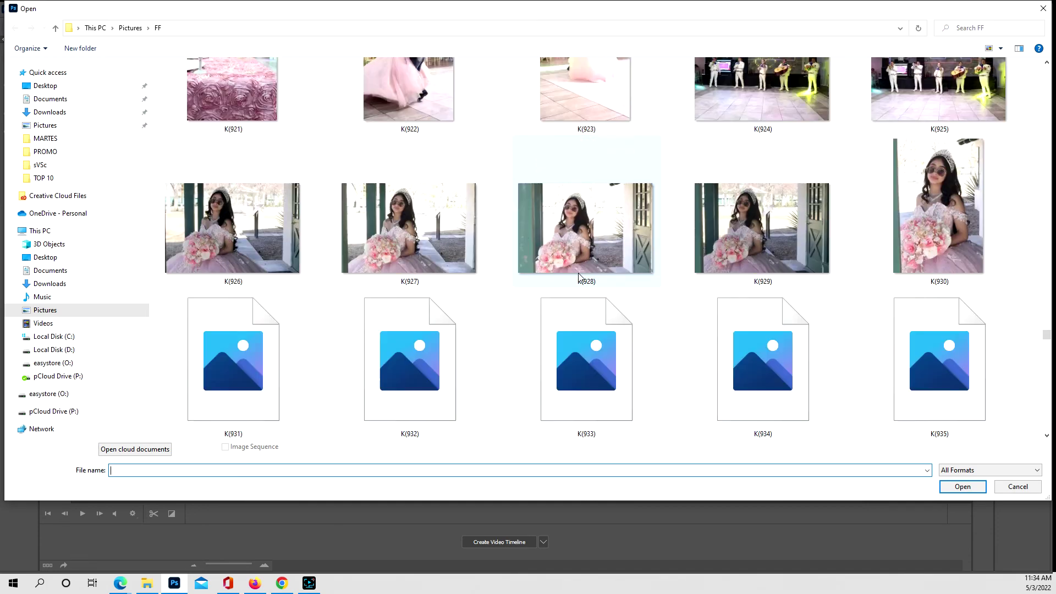
pyautogui.scroll(-18, 578, 277)
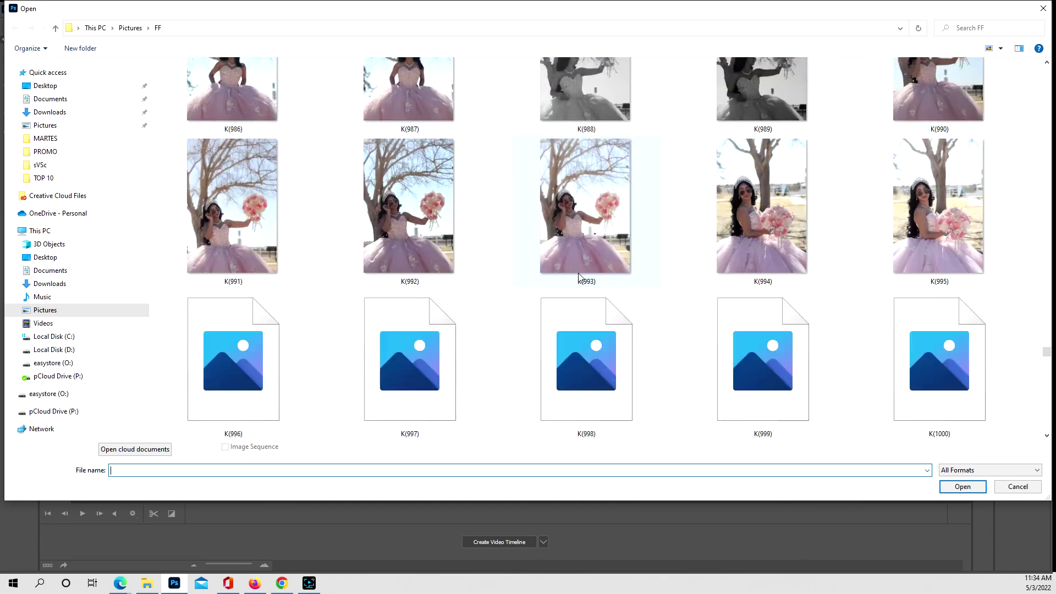
pyautogui.scroll(-20, 578, 277)
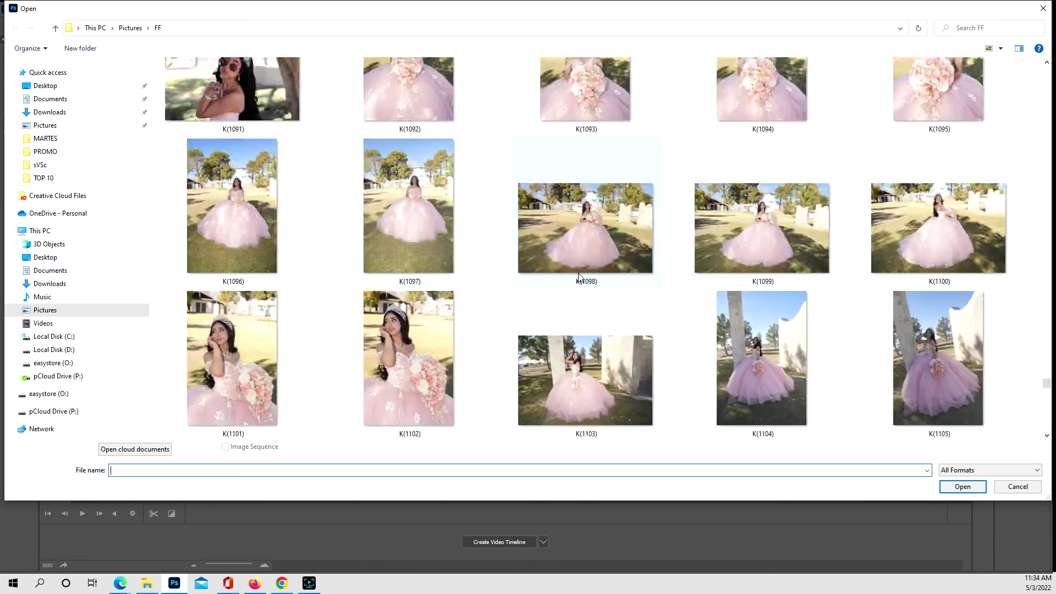
pyautogui.scroll(-20, 578, 276)
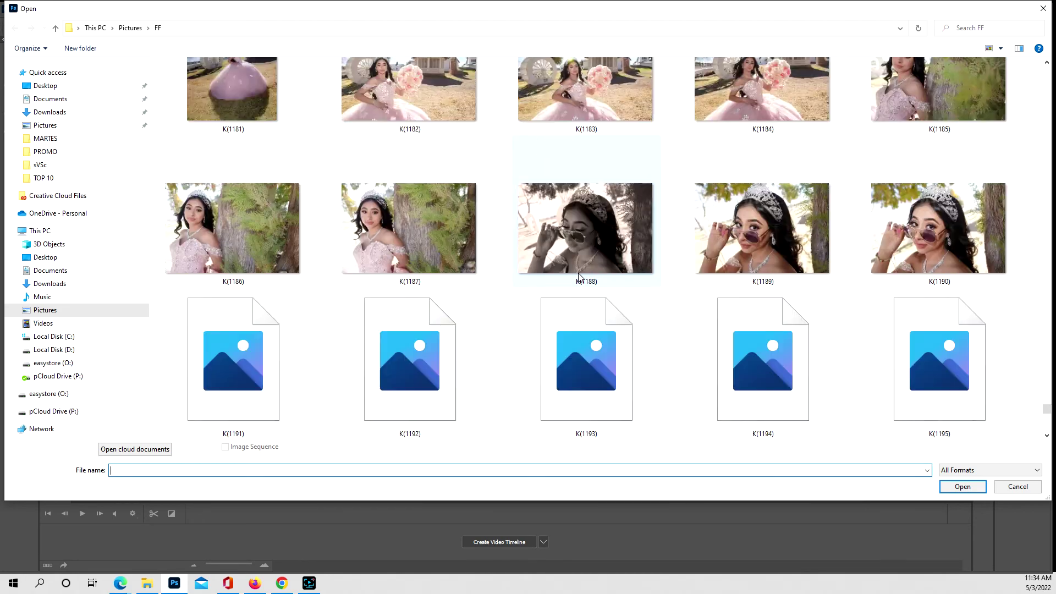
pyautogui.scroll(-4, 578, 277)
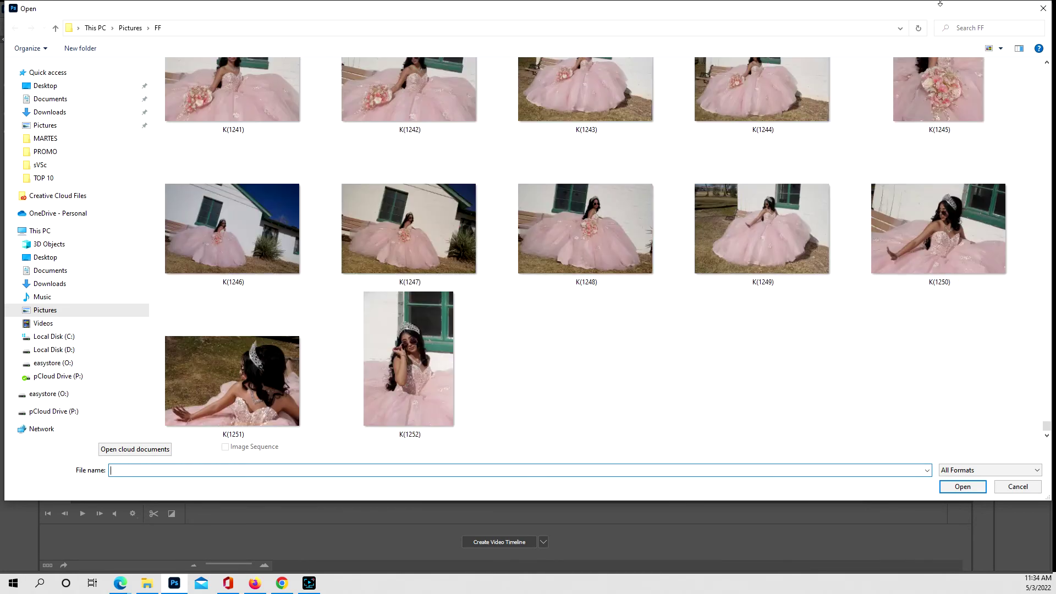
# Dismiss the file chooser without opening another photo and select the faded cake background layer, Layer 1
pyautogui.click(1043, 9)
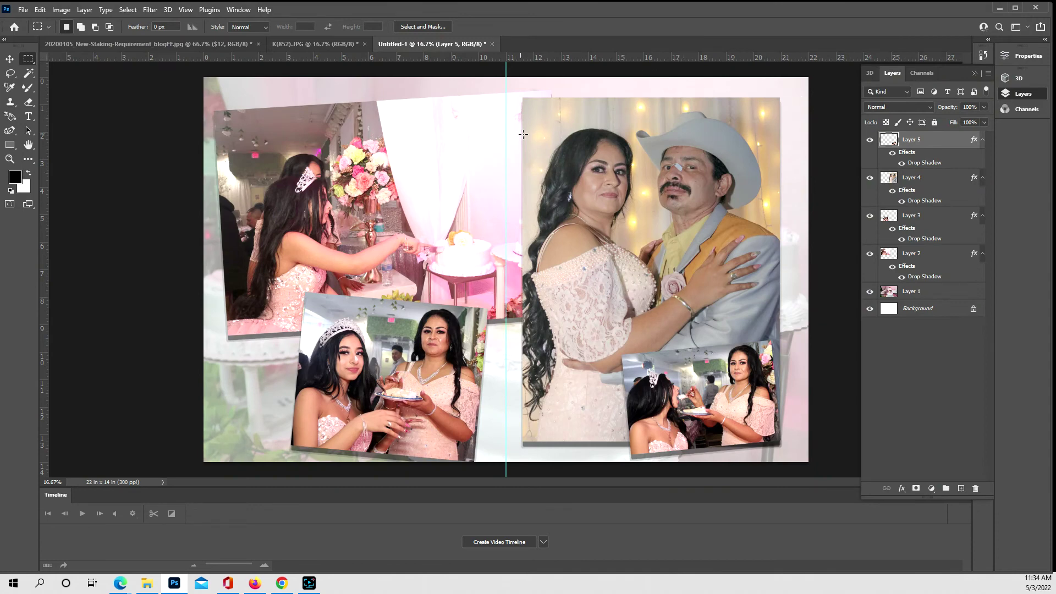
pyautogui.click(956, 292)
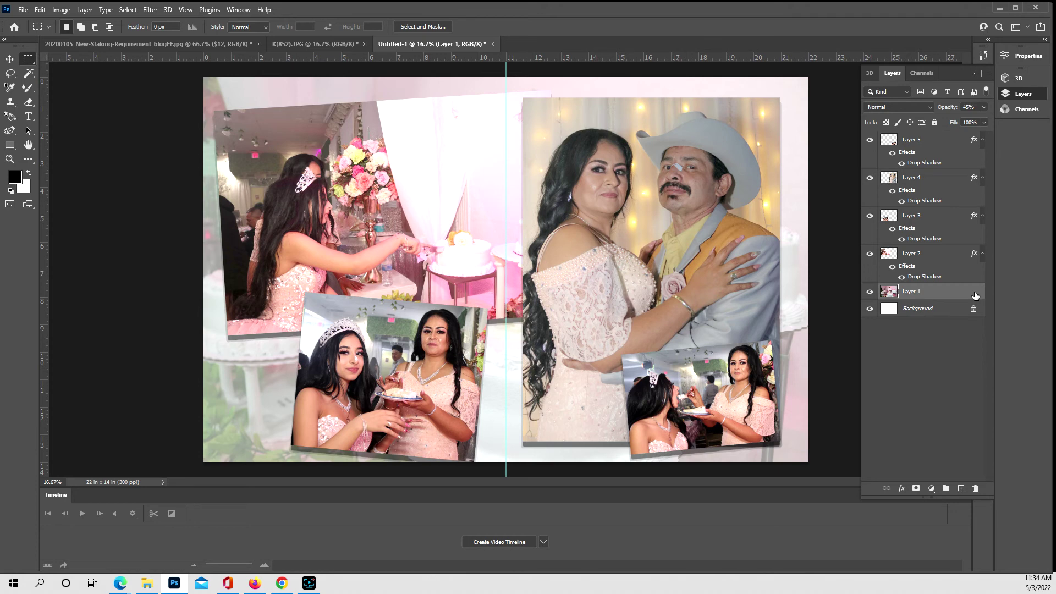
pyautogui.press('space')
pyautogui.click(150, 10)
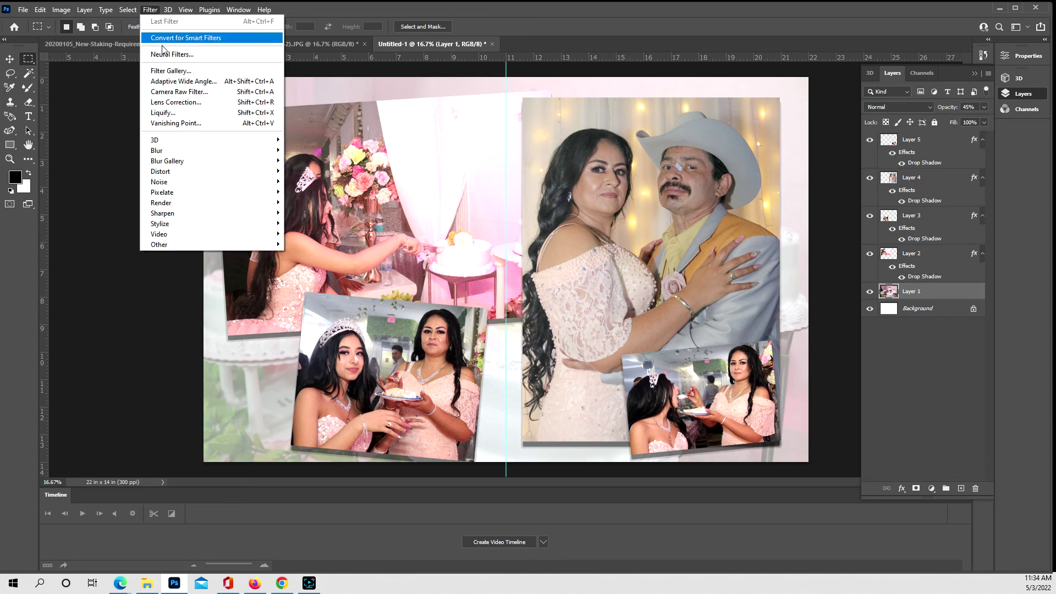
pyautogui.click(176, 102)
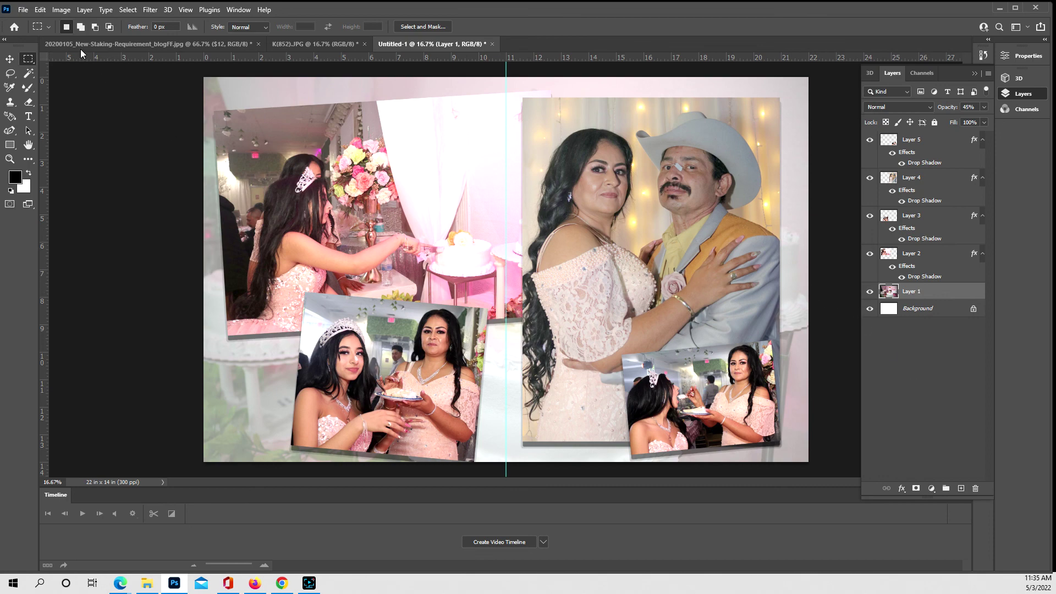
pyautogui.click(23, 10)
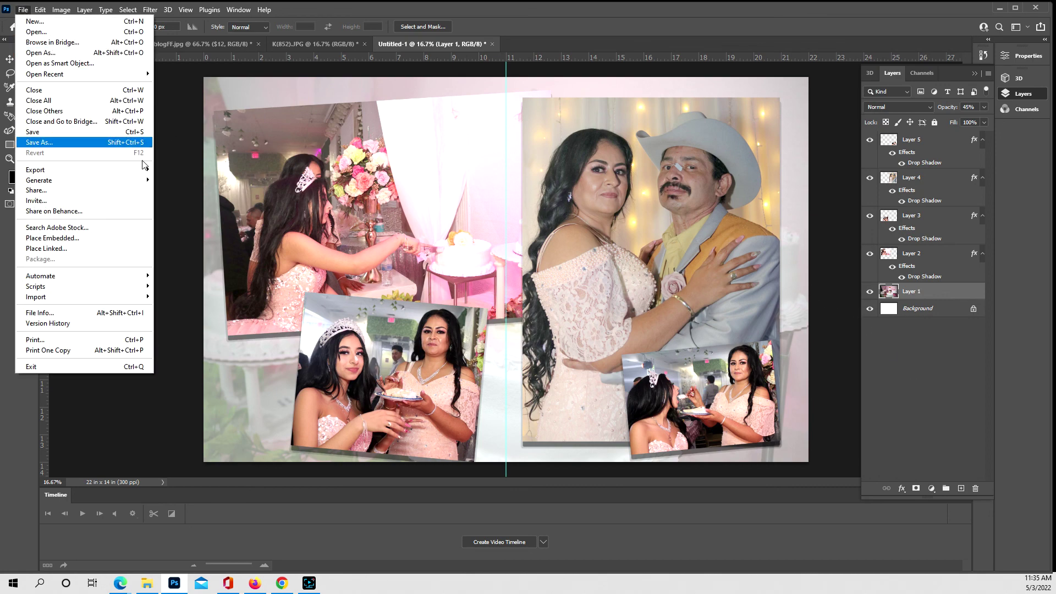
pyautogui.click(517, 16)
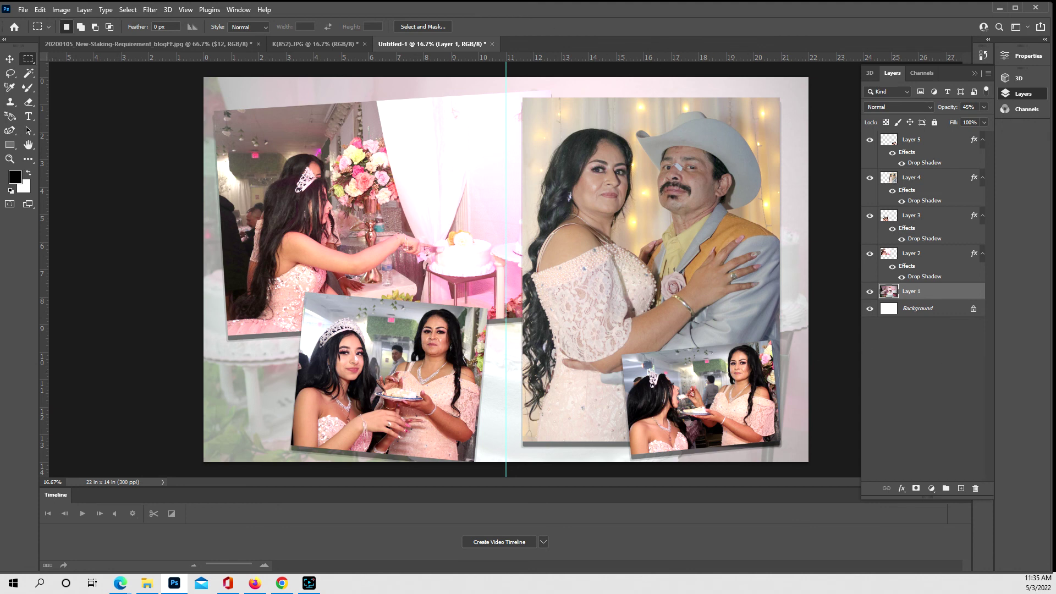
pyautogui.press('F10')
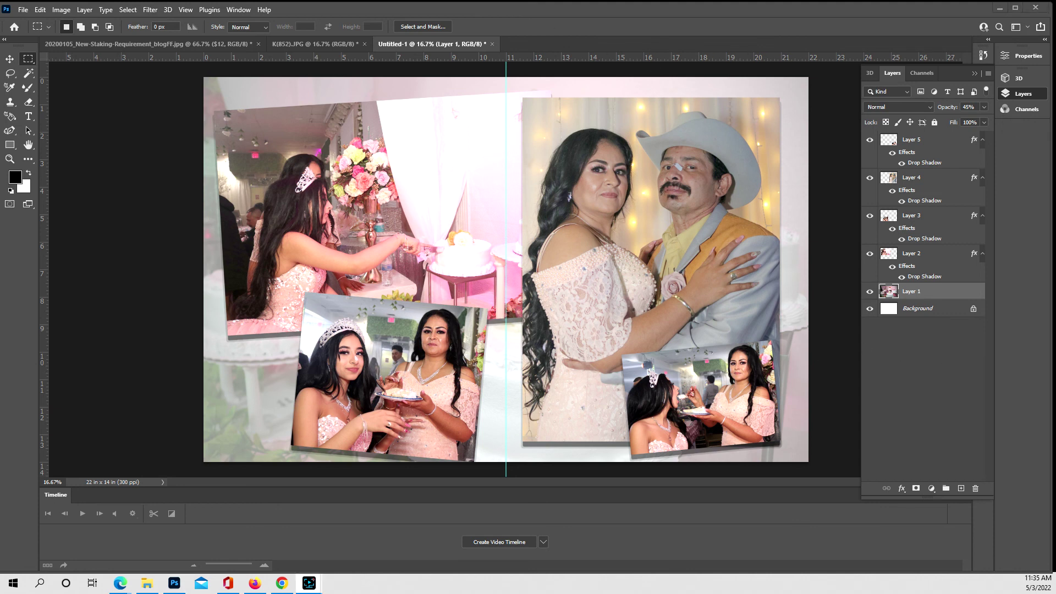